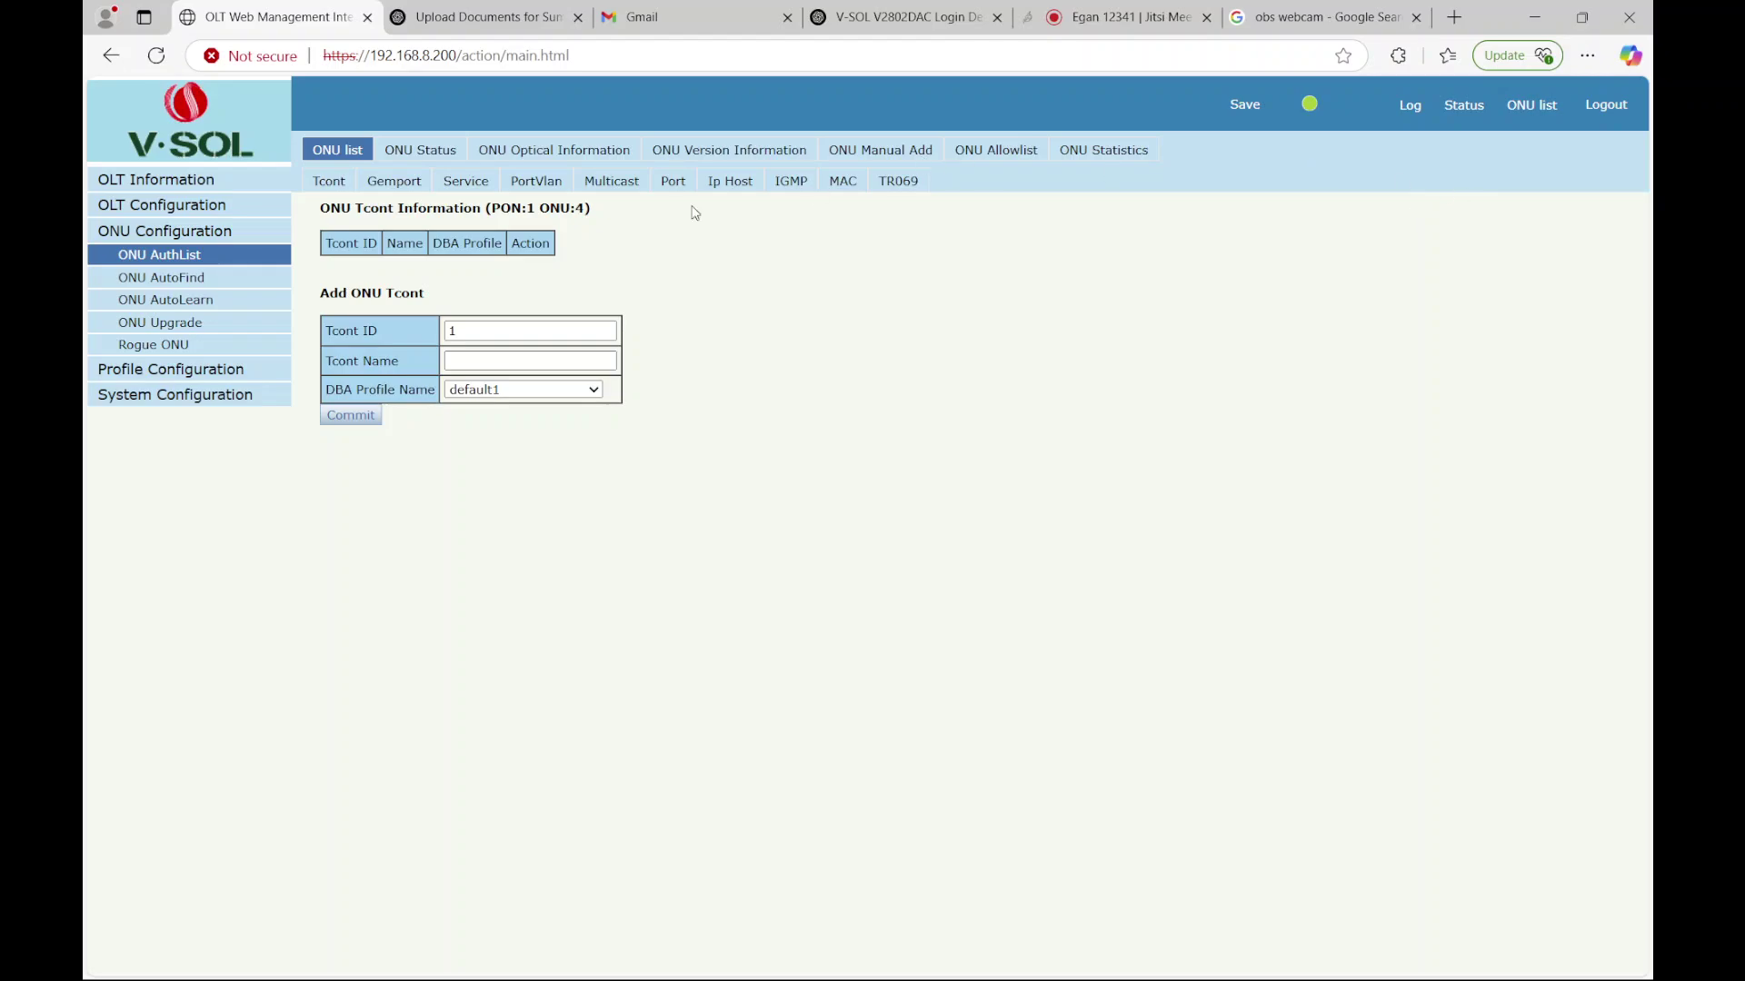
# Step: Review the ONU authentication list and the configuration options offered for ONU GPON0/1:1, and return to the list
pyautogui.click(179, 255)
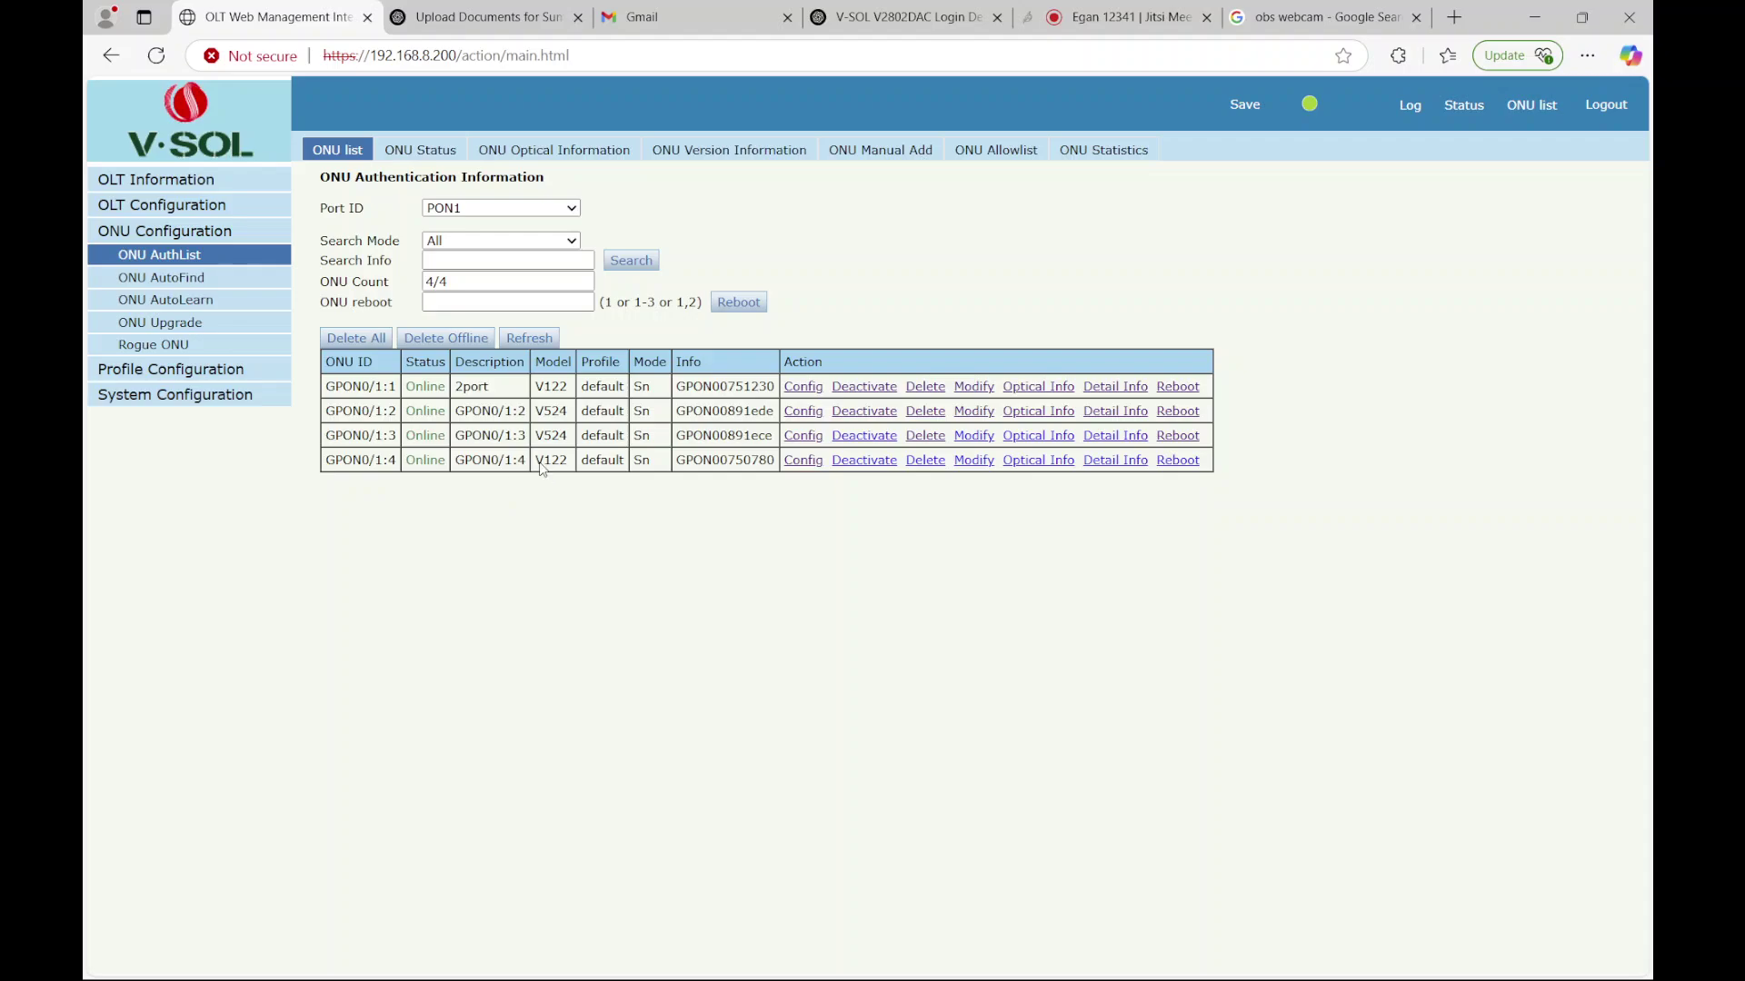
pyautogui.moveTo(536, 460); pyautogui.dragTo(561, 460)
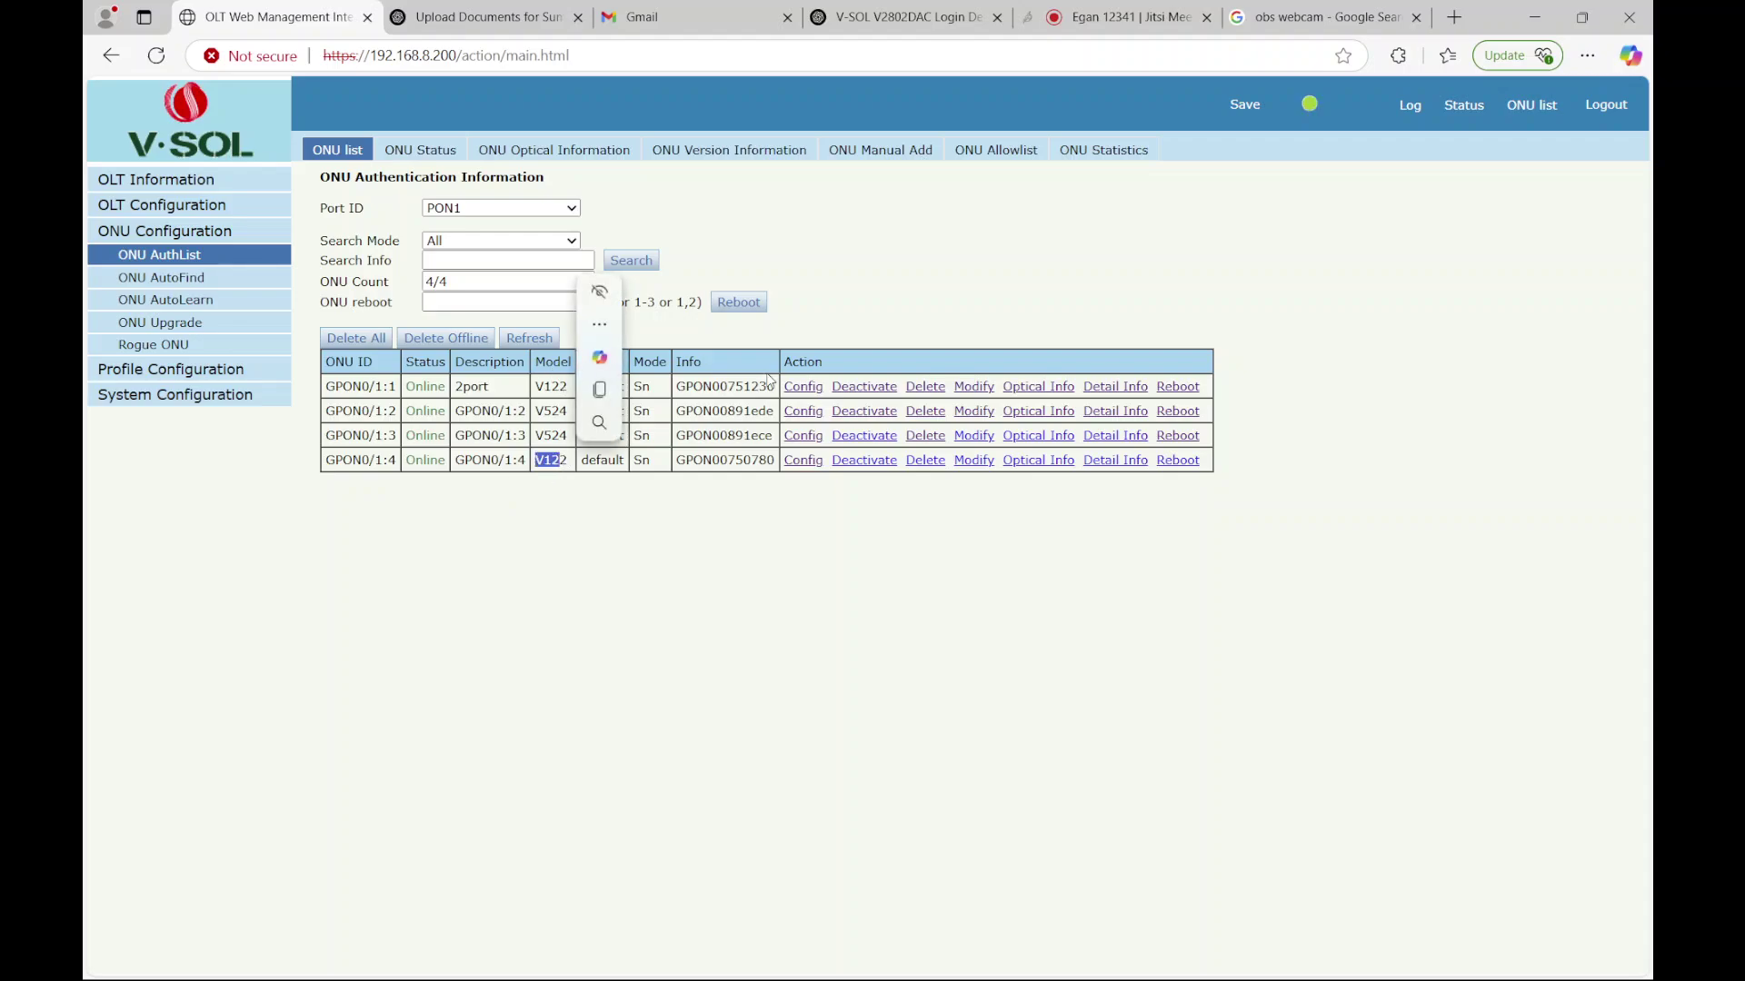
pyautogui.click(808, 405)
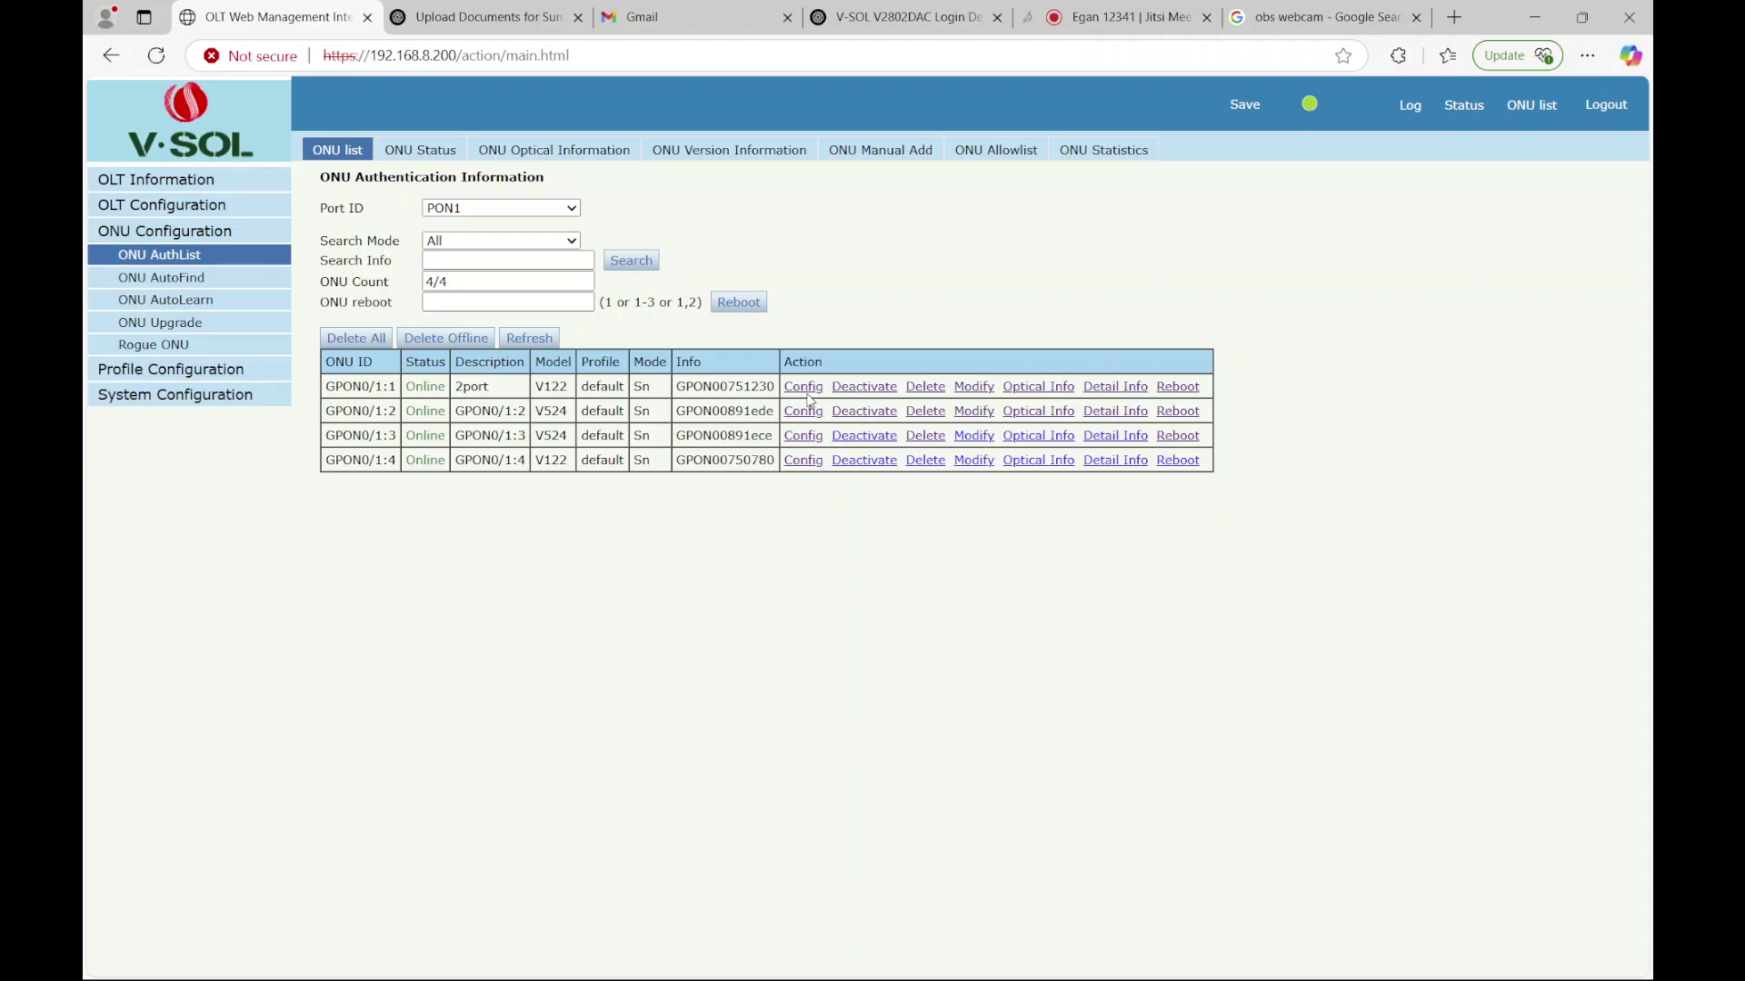
pyautogui.click(806, 387)
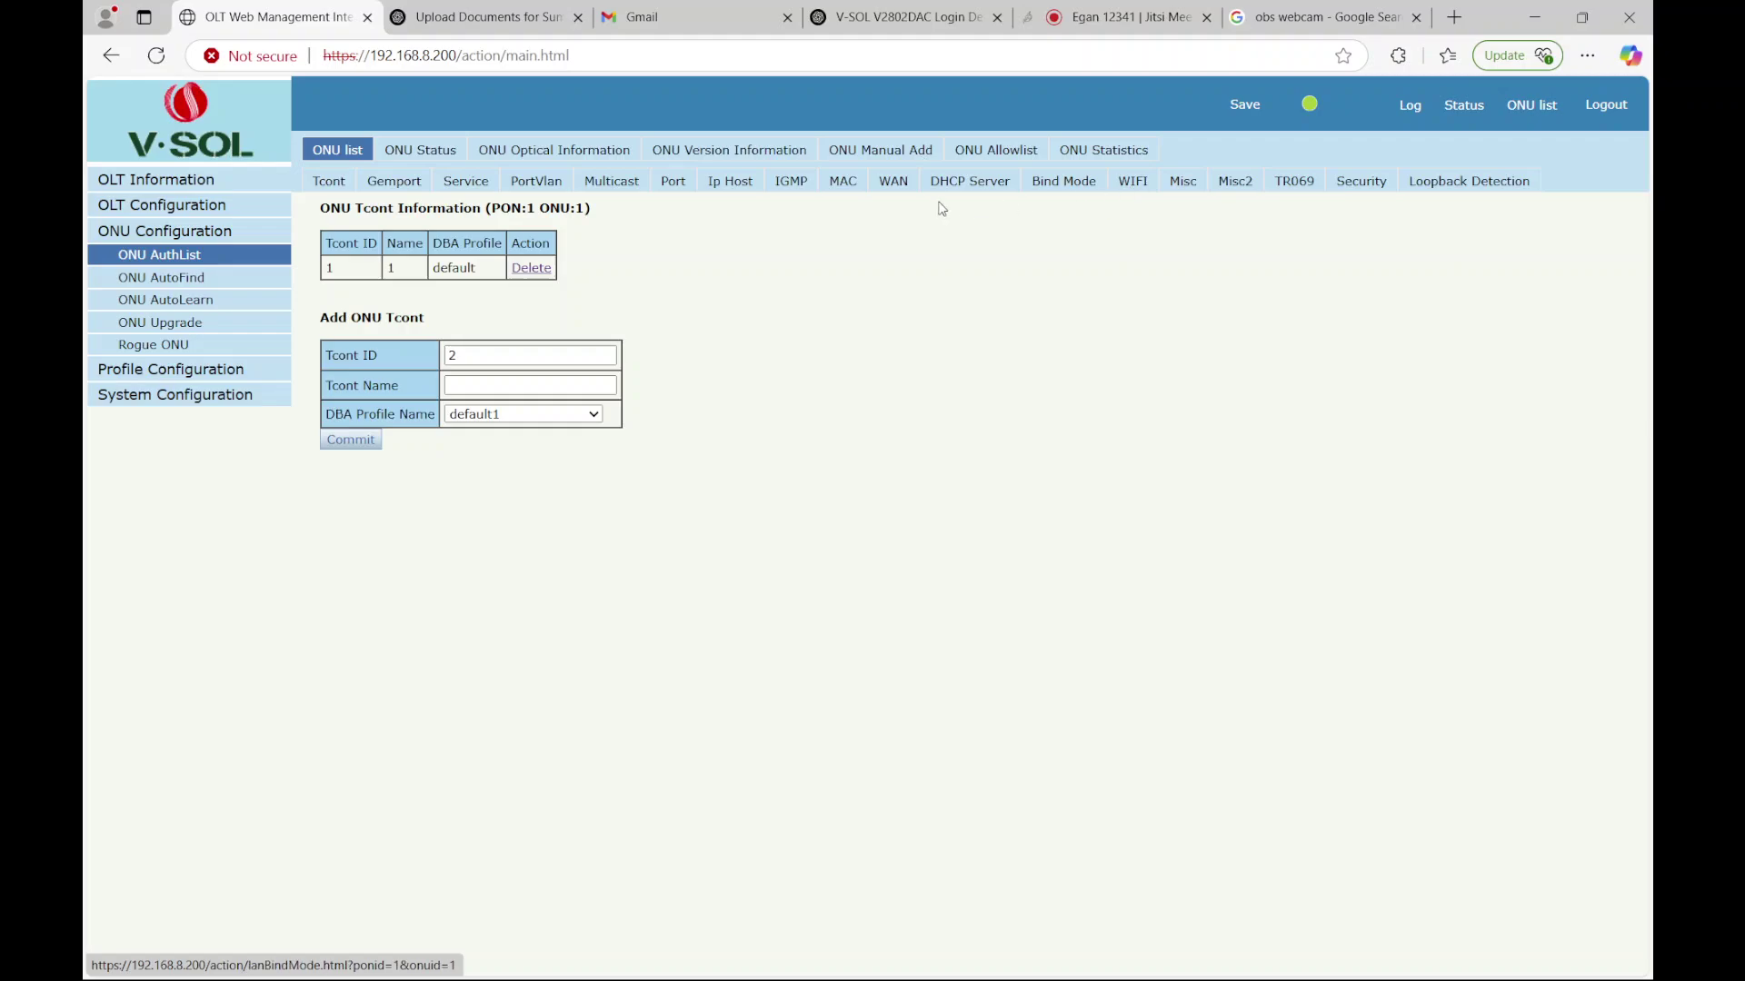
pyautogui.click(150, 263)
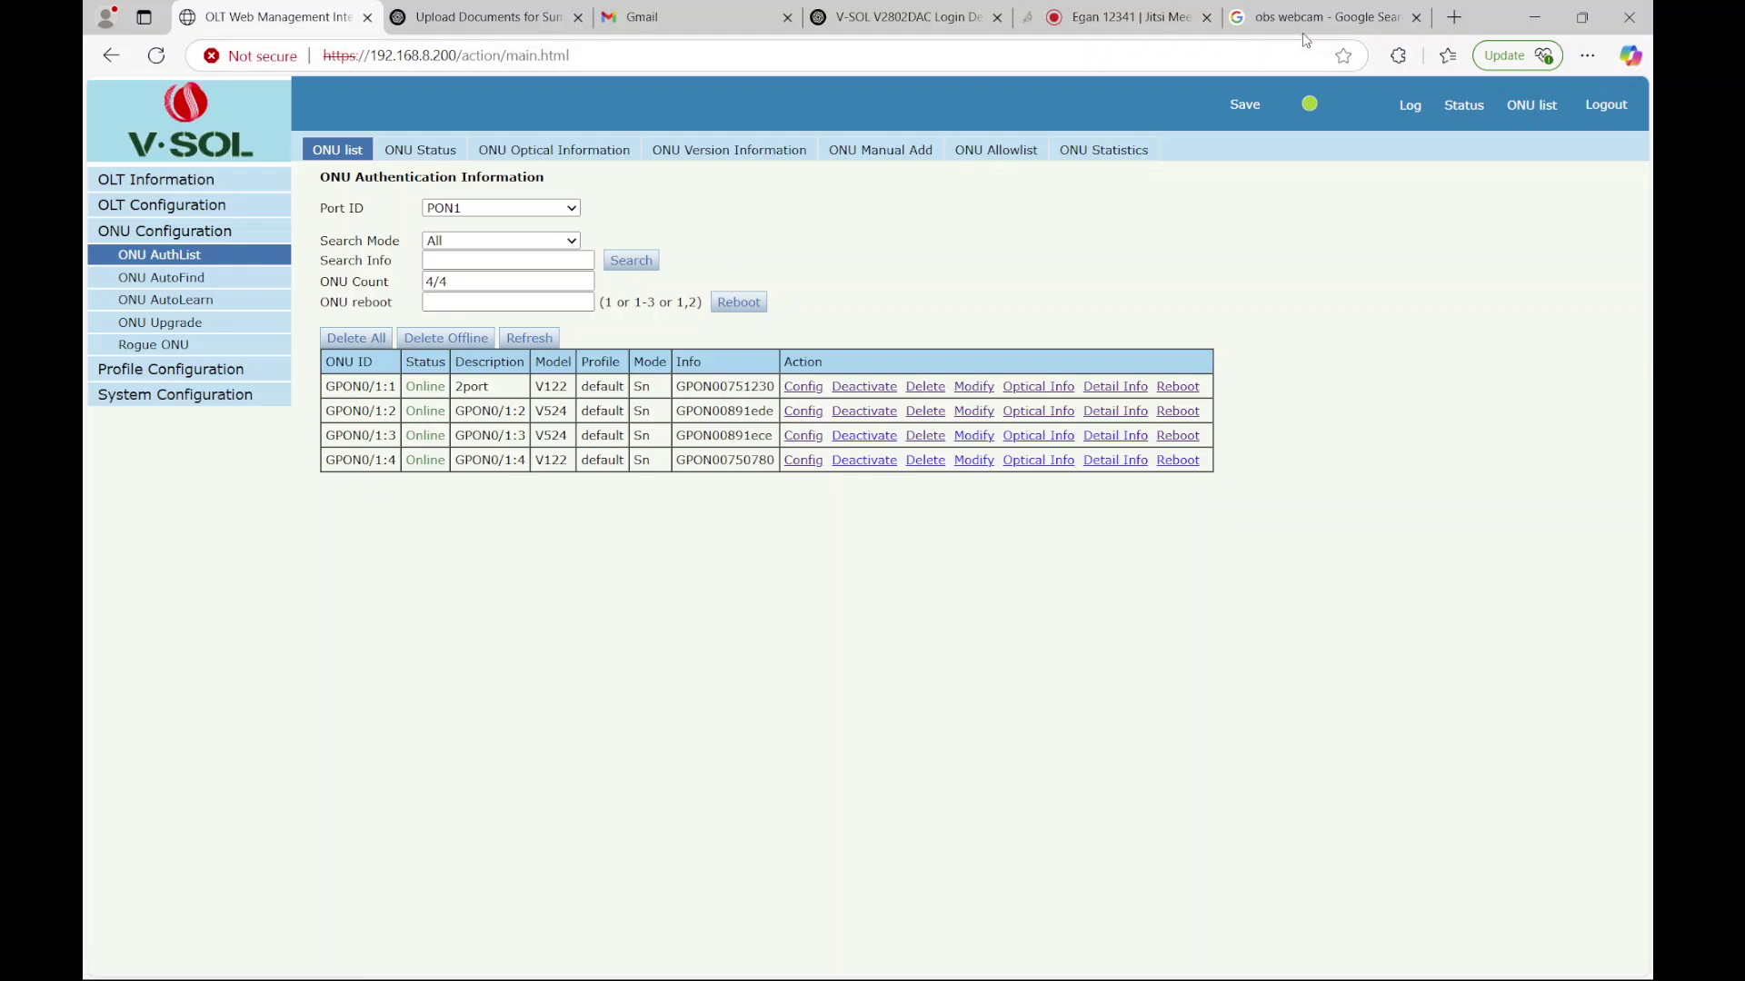
# Step: Switch to the Jitsi Meet shared screen and enter the username admin on the ONU login page
pyautogui.click(1131, 18)
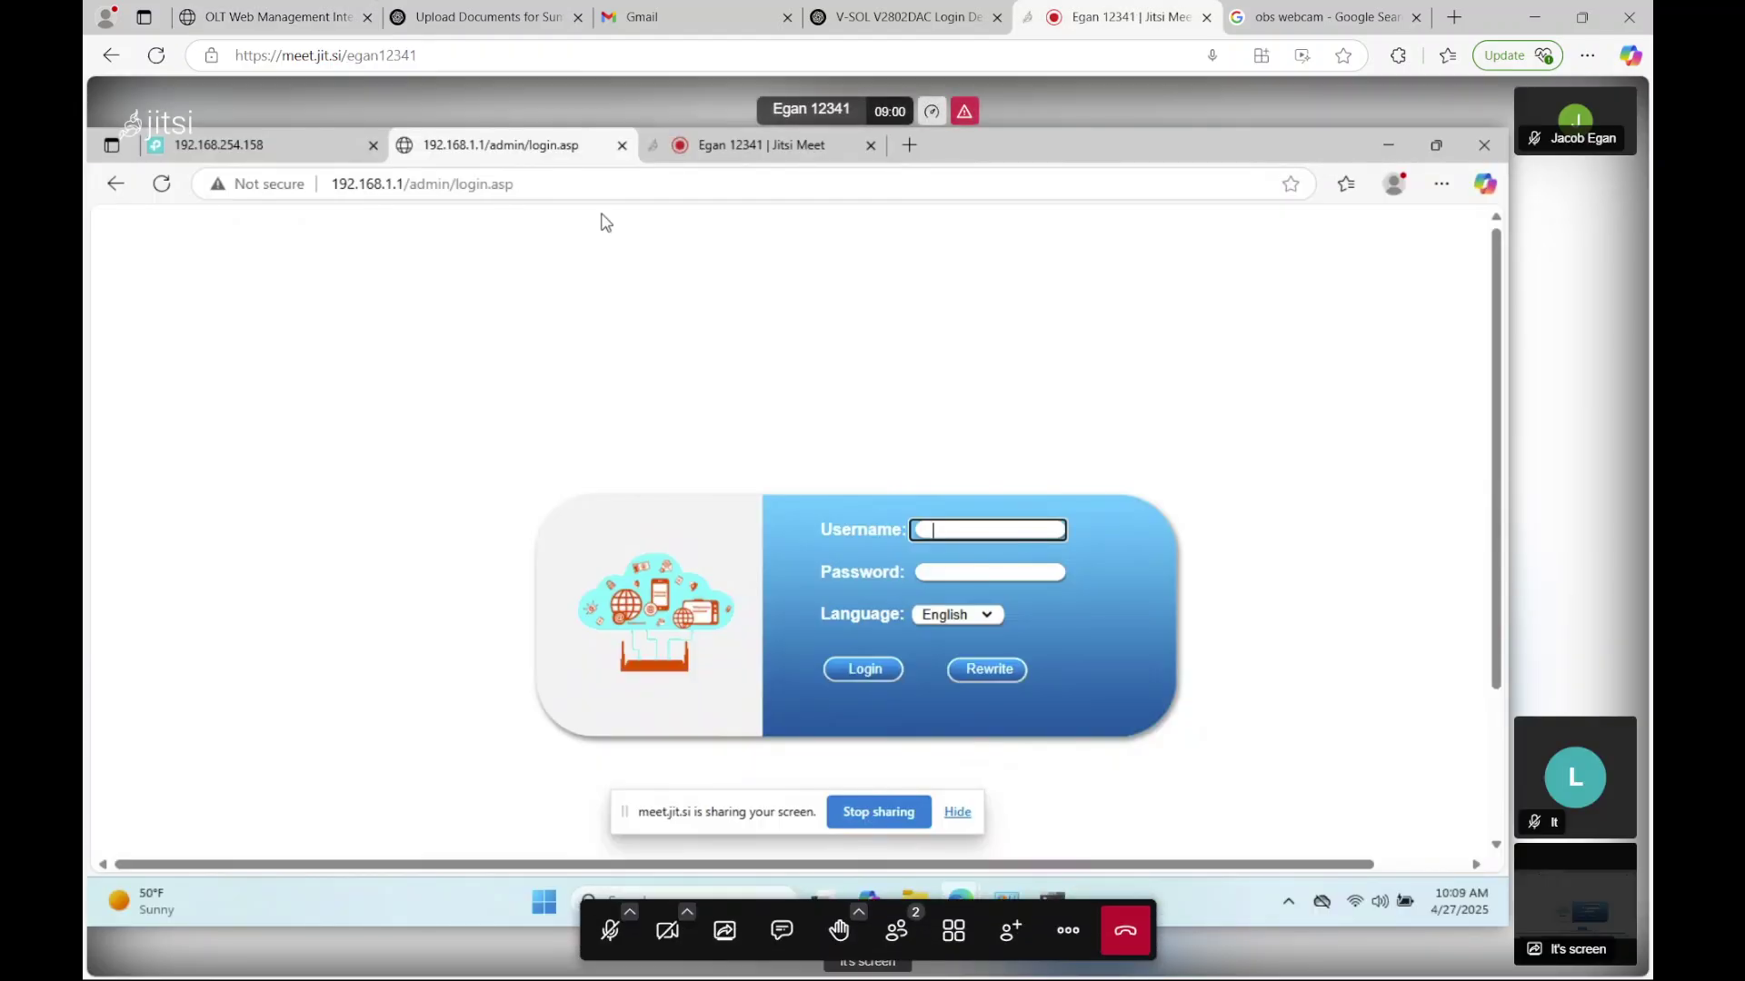
pyautogui.click(974, 532)
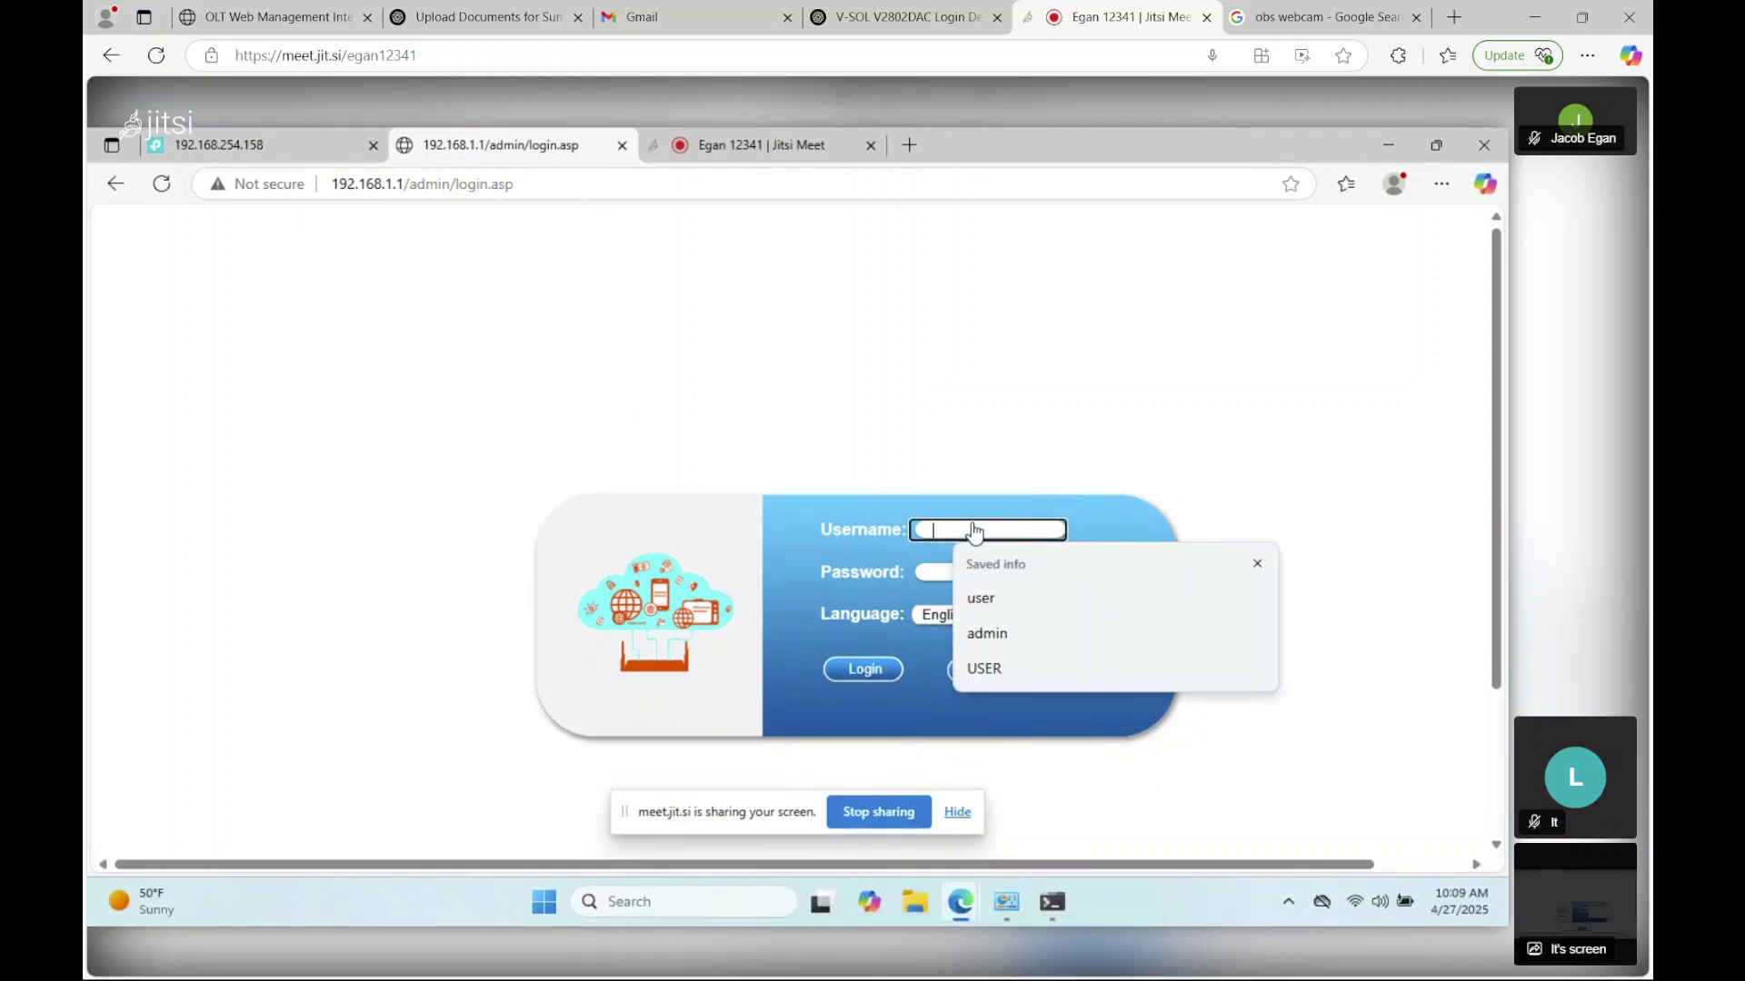
pyautogui.write('admin')
pyautogui.press('Tab')
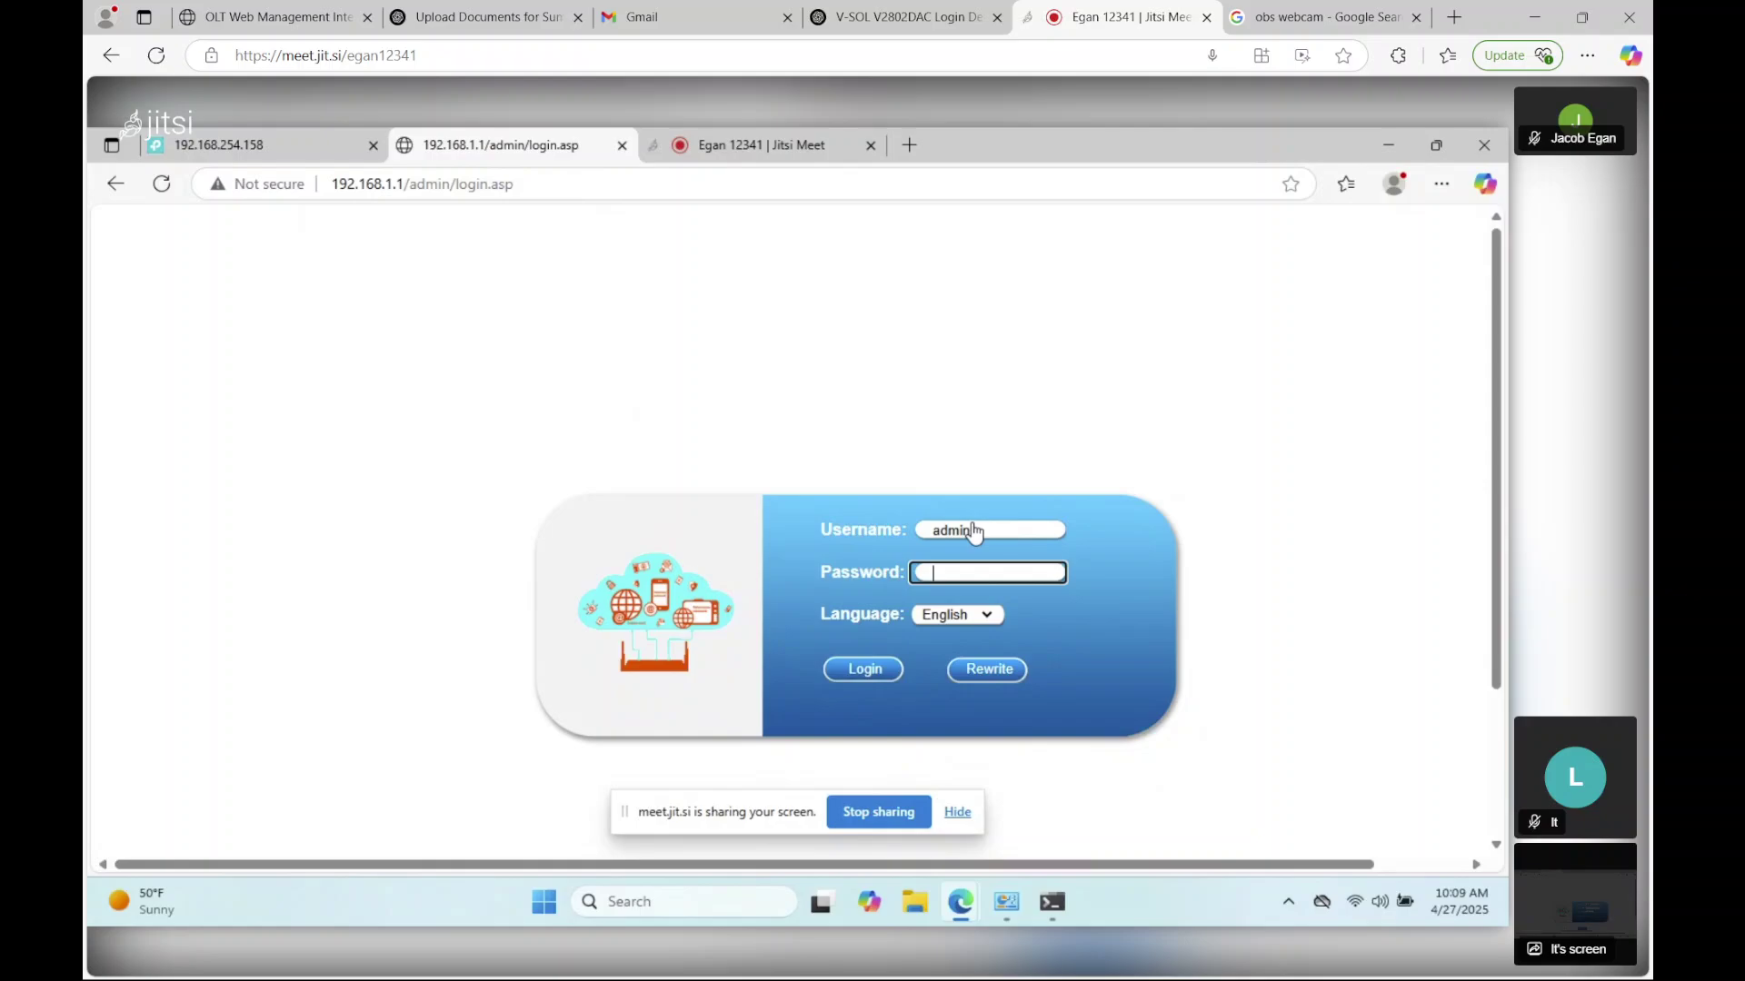
# Step: Consult the ChatGPT answer for the V2802DAC's default login credentials while following the login and password-change pages in Jitsi Meet
pyautogui.click(904, 17)
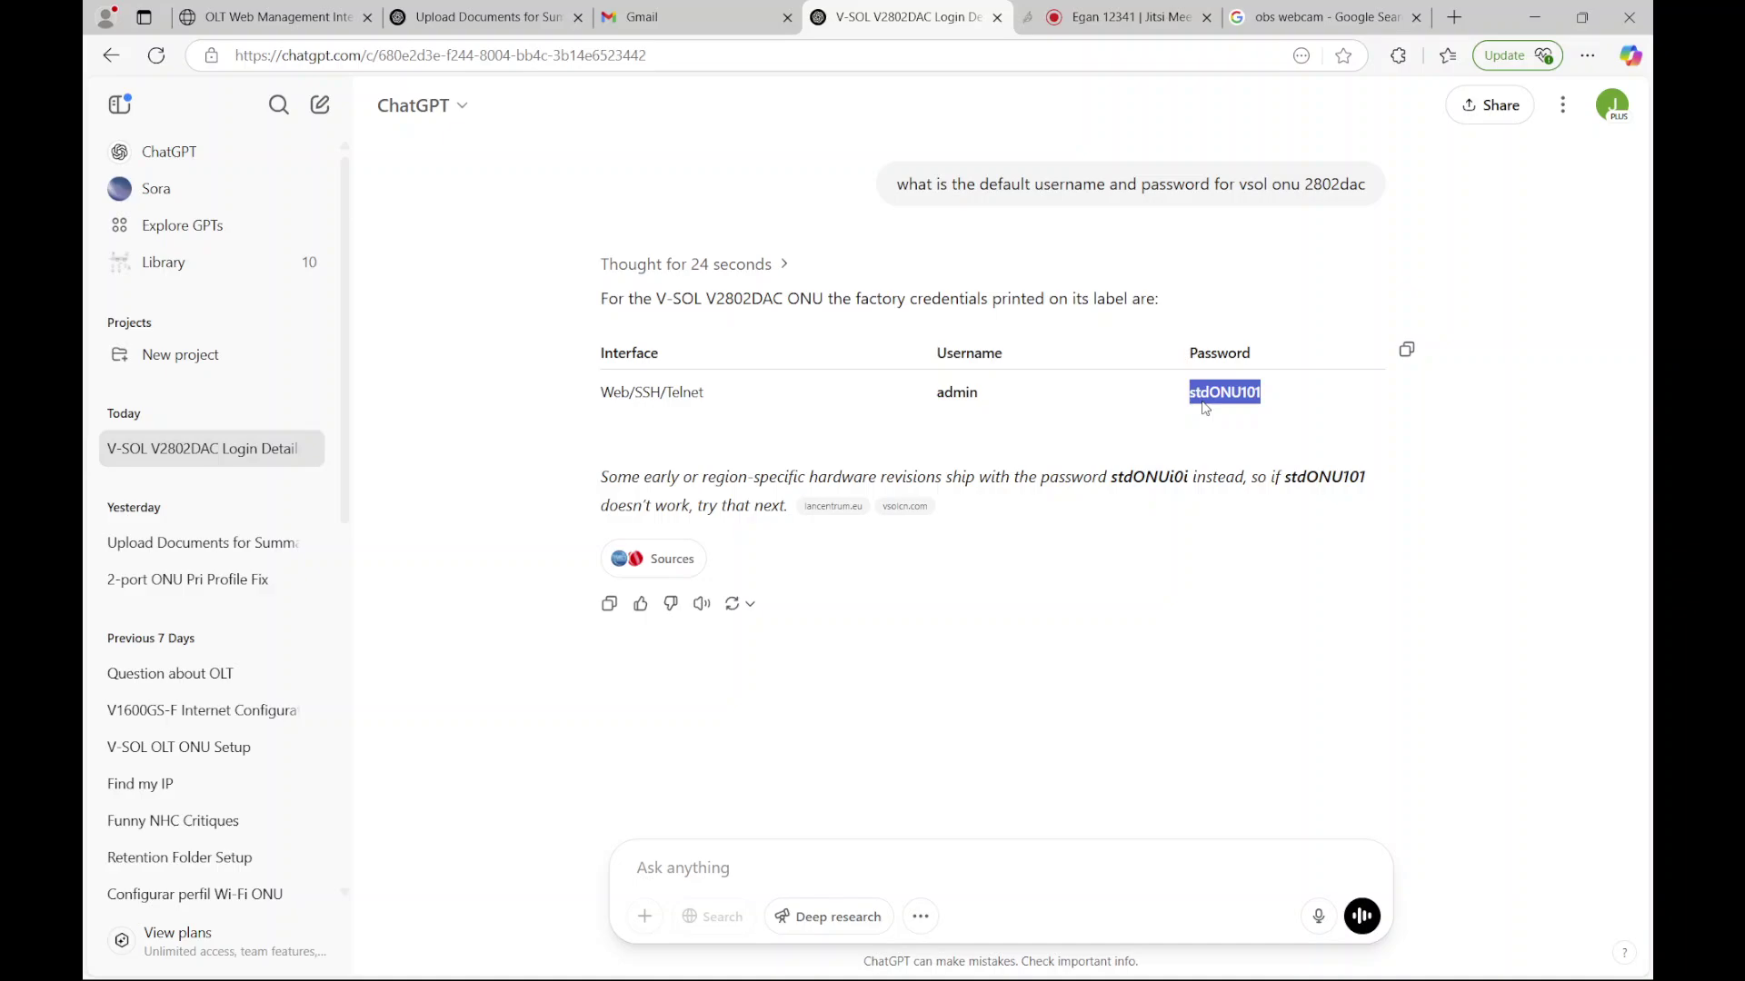
pyautogui.click(1127, 17)
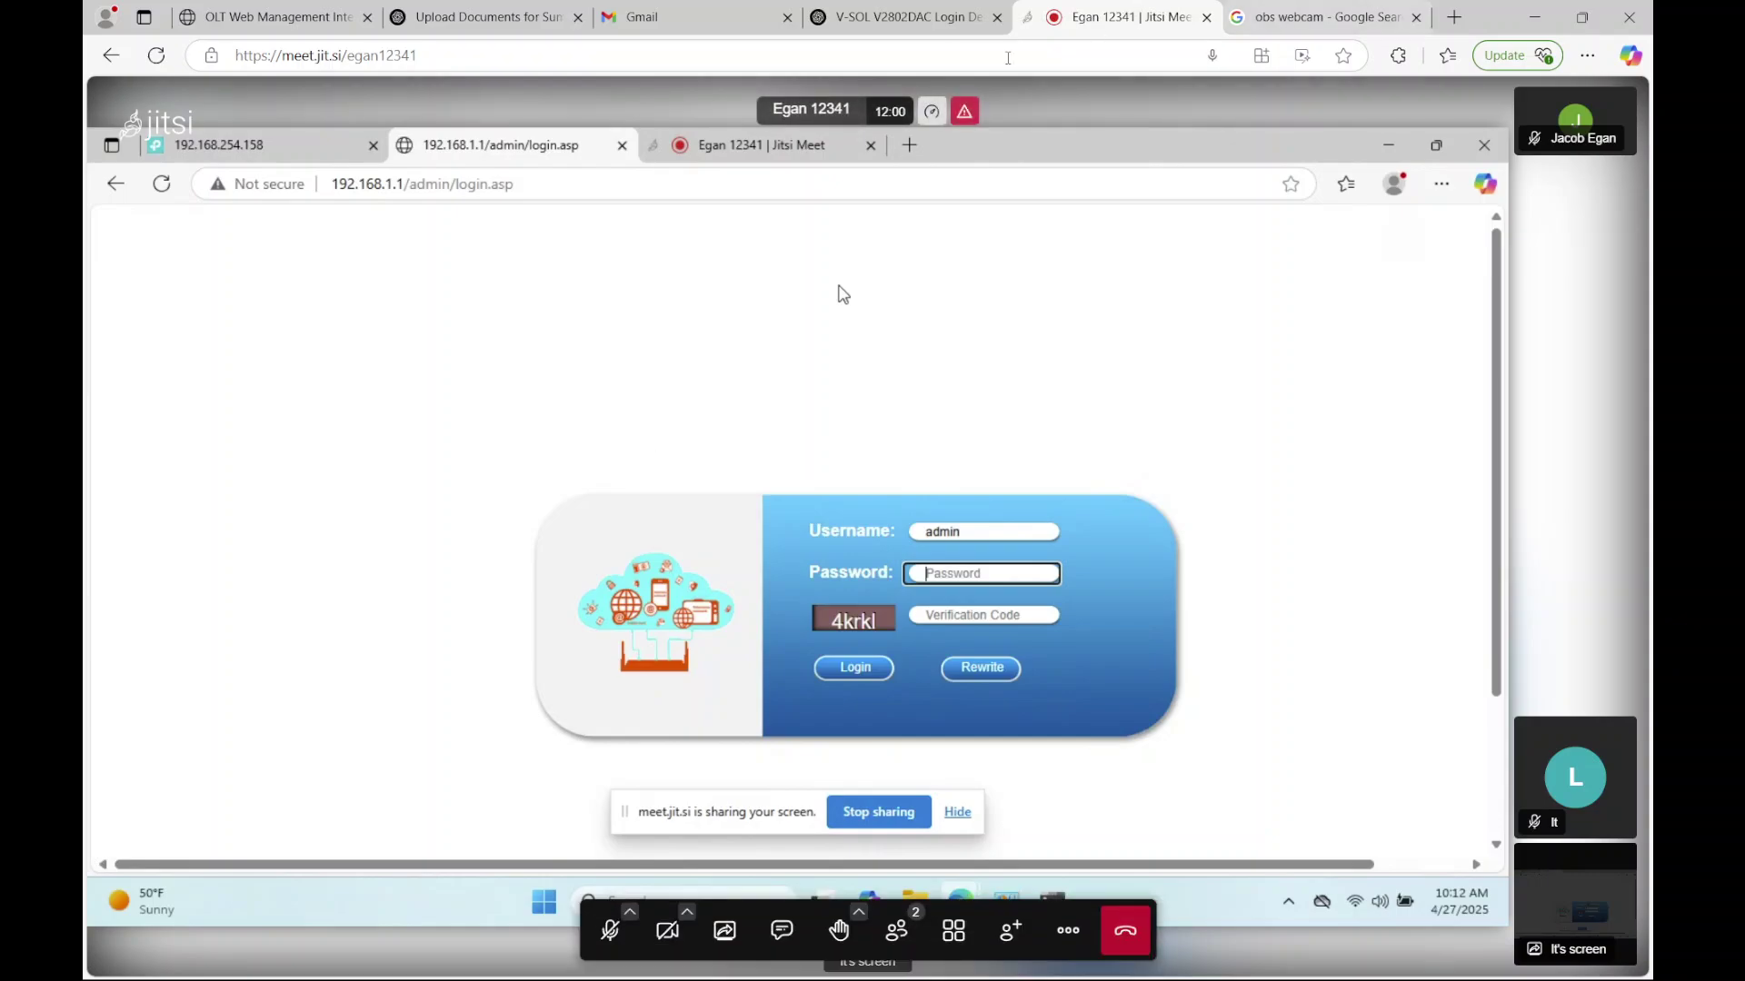
pyautogui.click(906, 17)
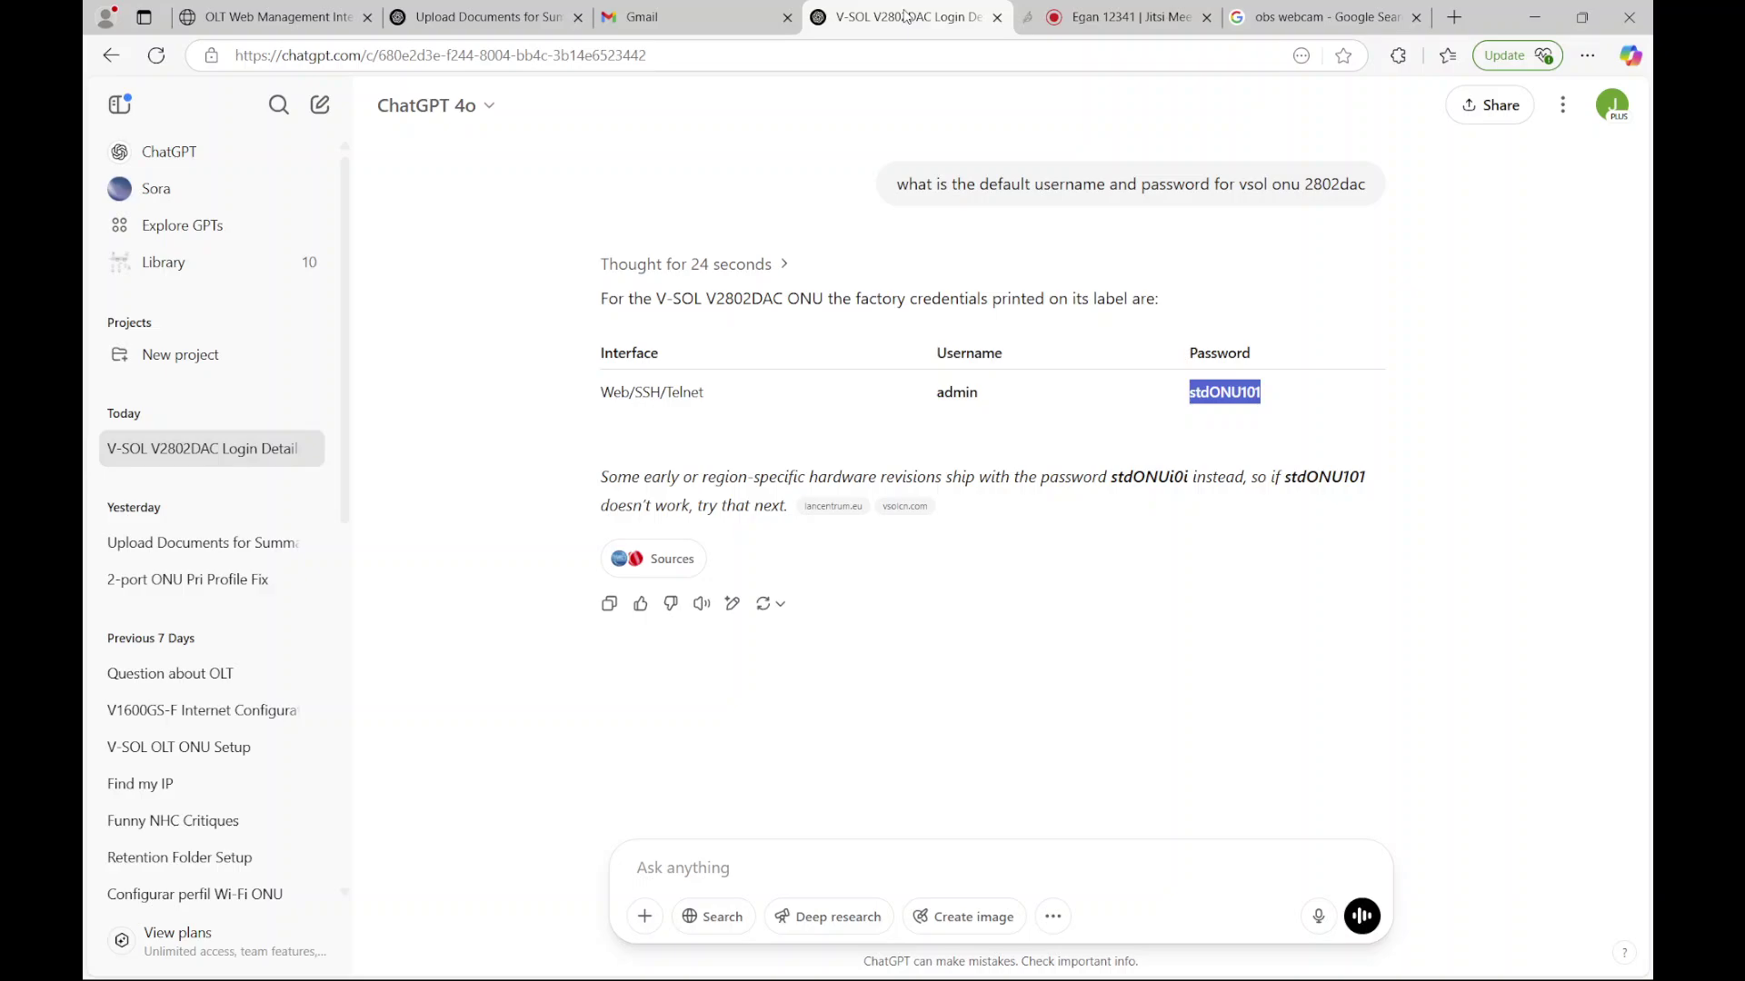
pyautogui.click(1102, 20)
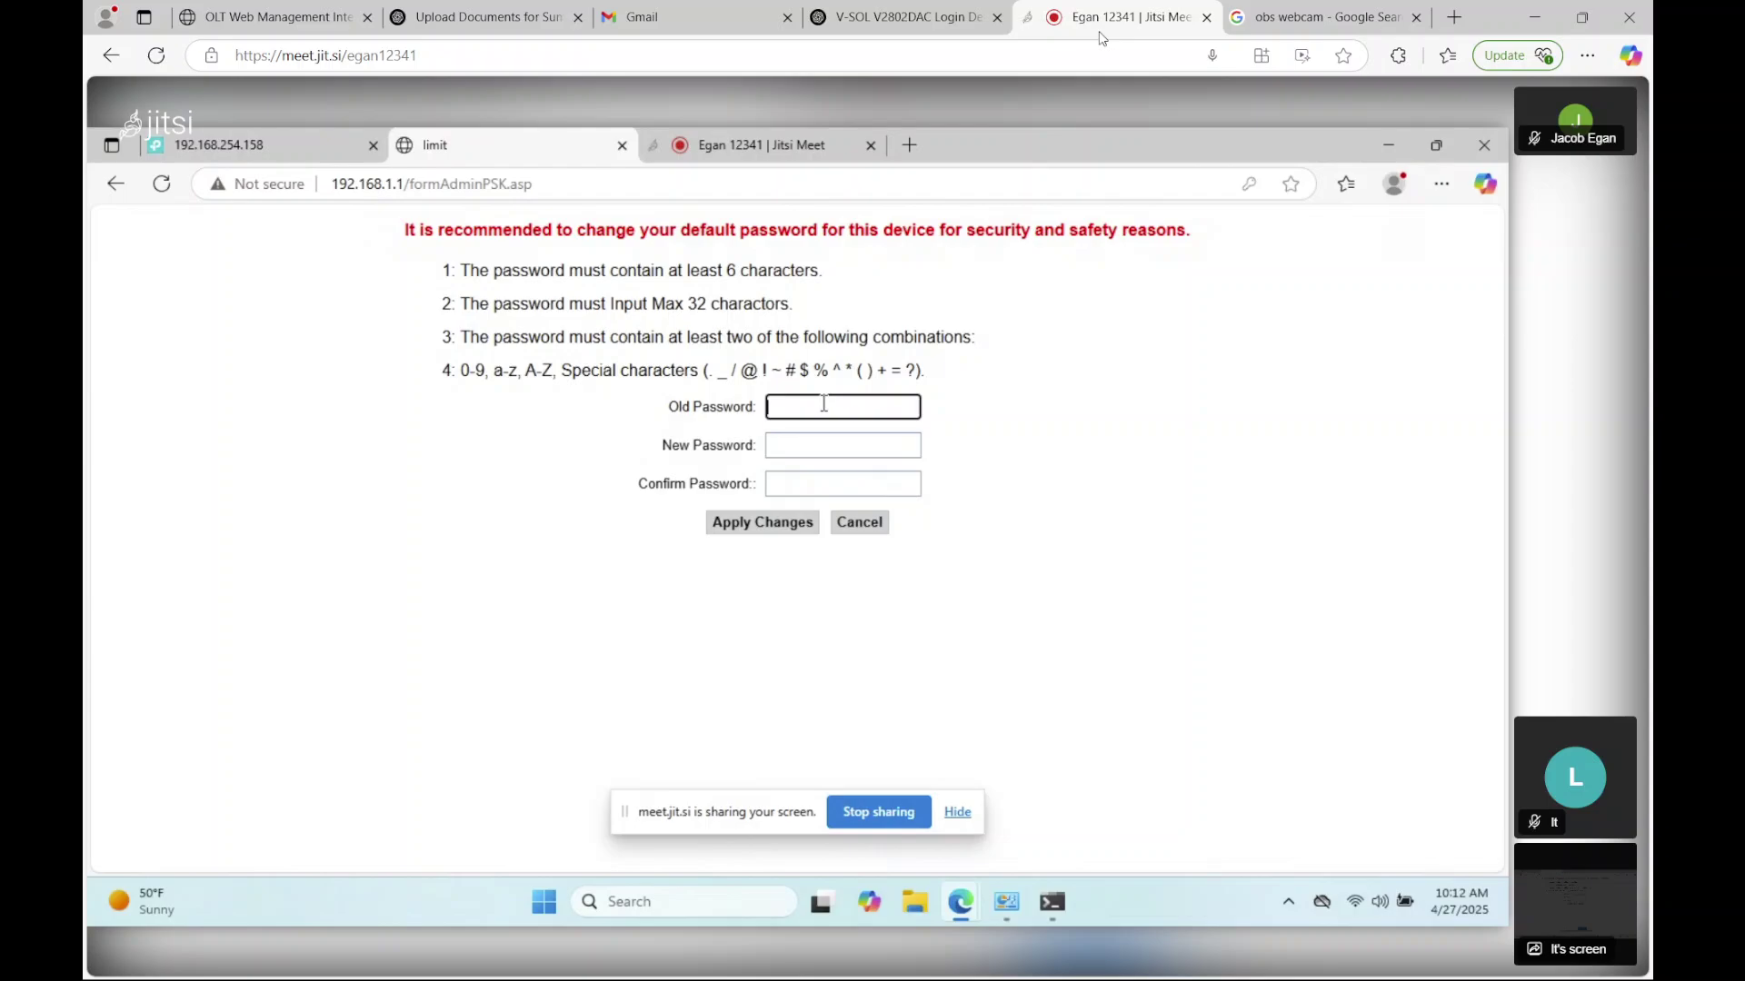
pyautogui.click(916, 11)
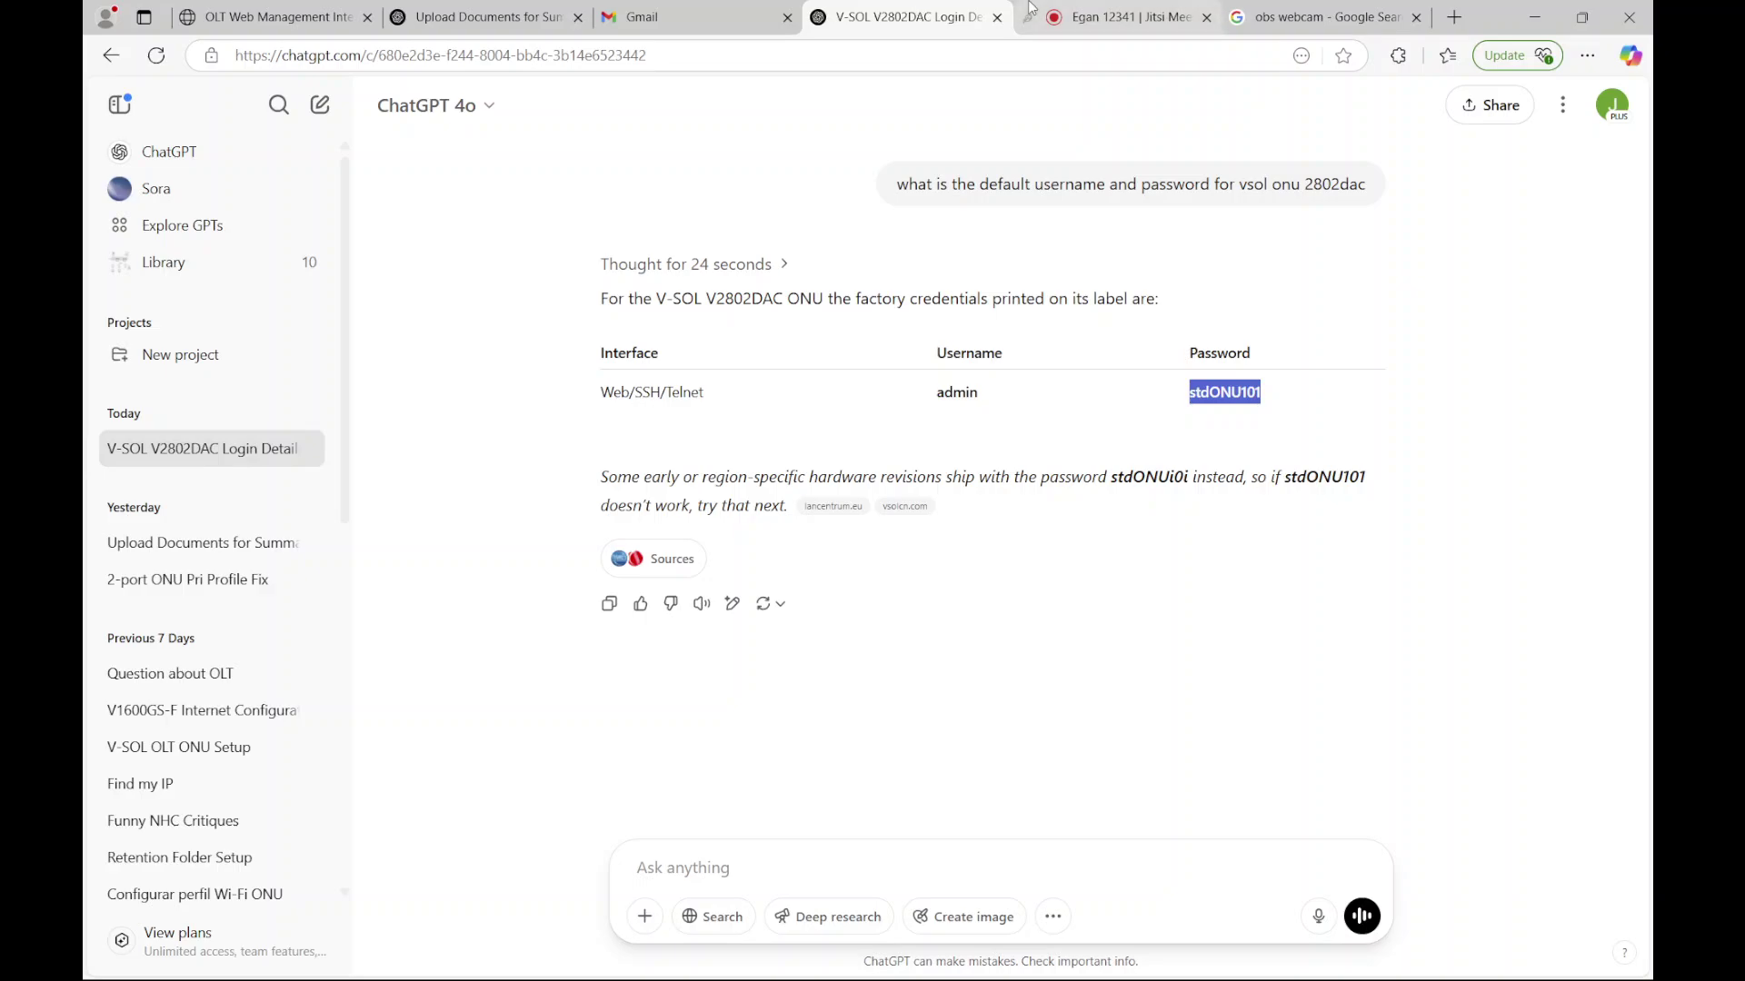
pyautogui.moveTo(1036, 11)
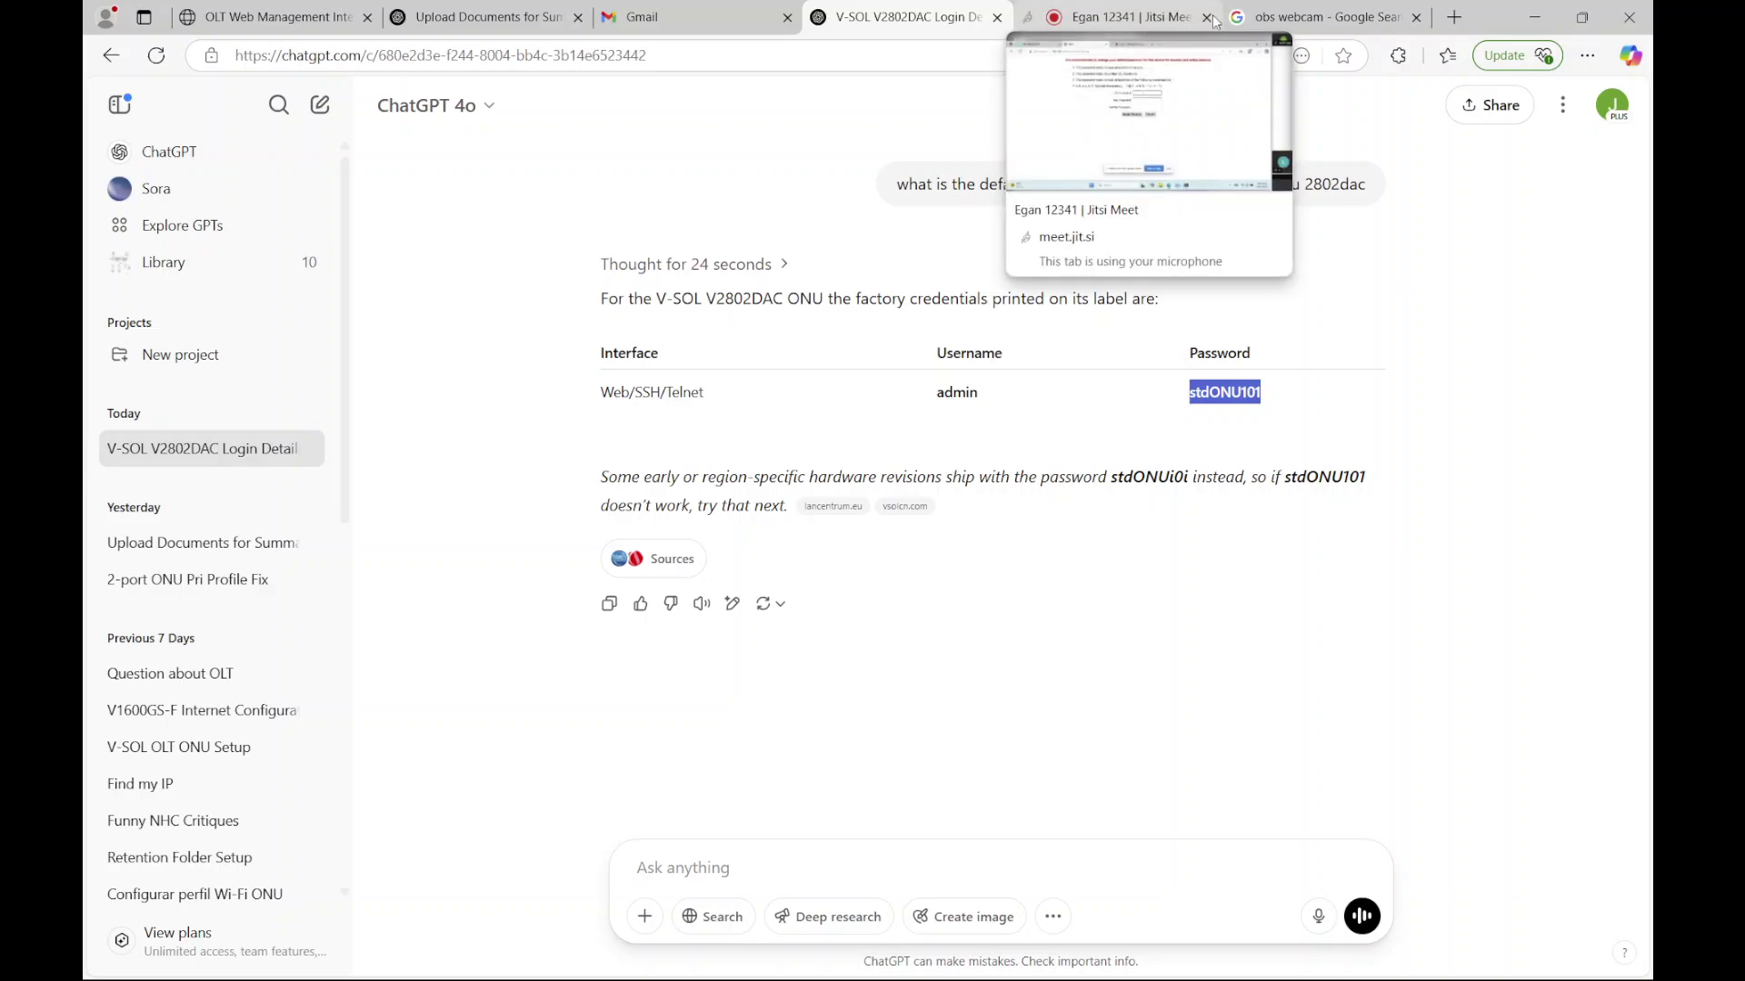
pyautogui.click(1162, 20)
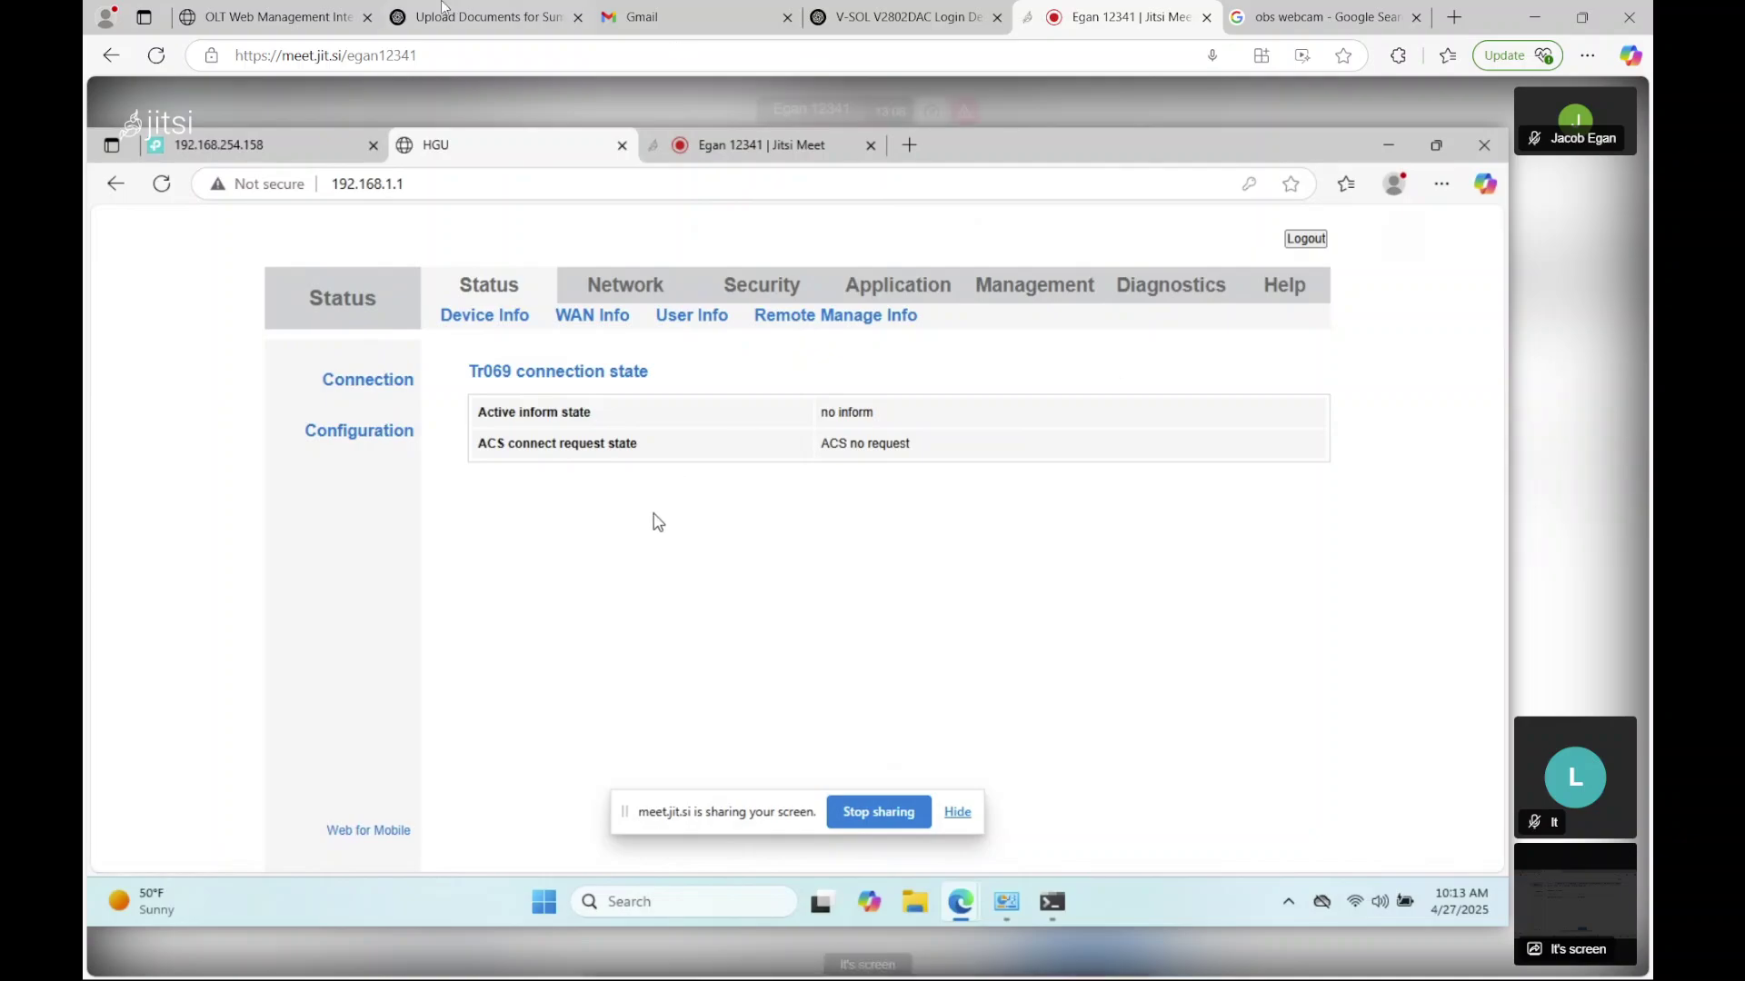
# Step: Open the configuration of ONU GPON0/1:4 in the OLT web interface and check the shared computer's network connection details in Jitsi Meet
pyautogui.click(277, 18)
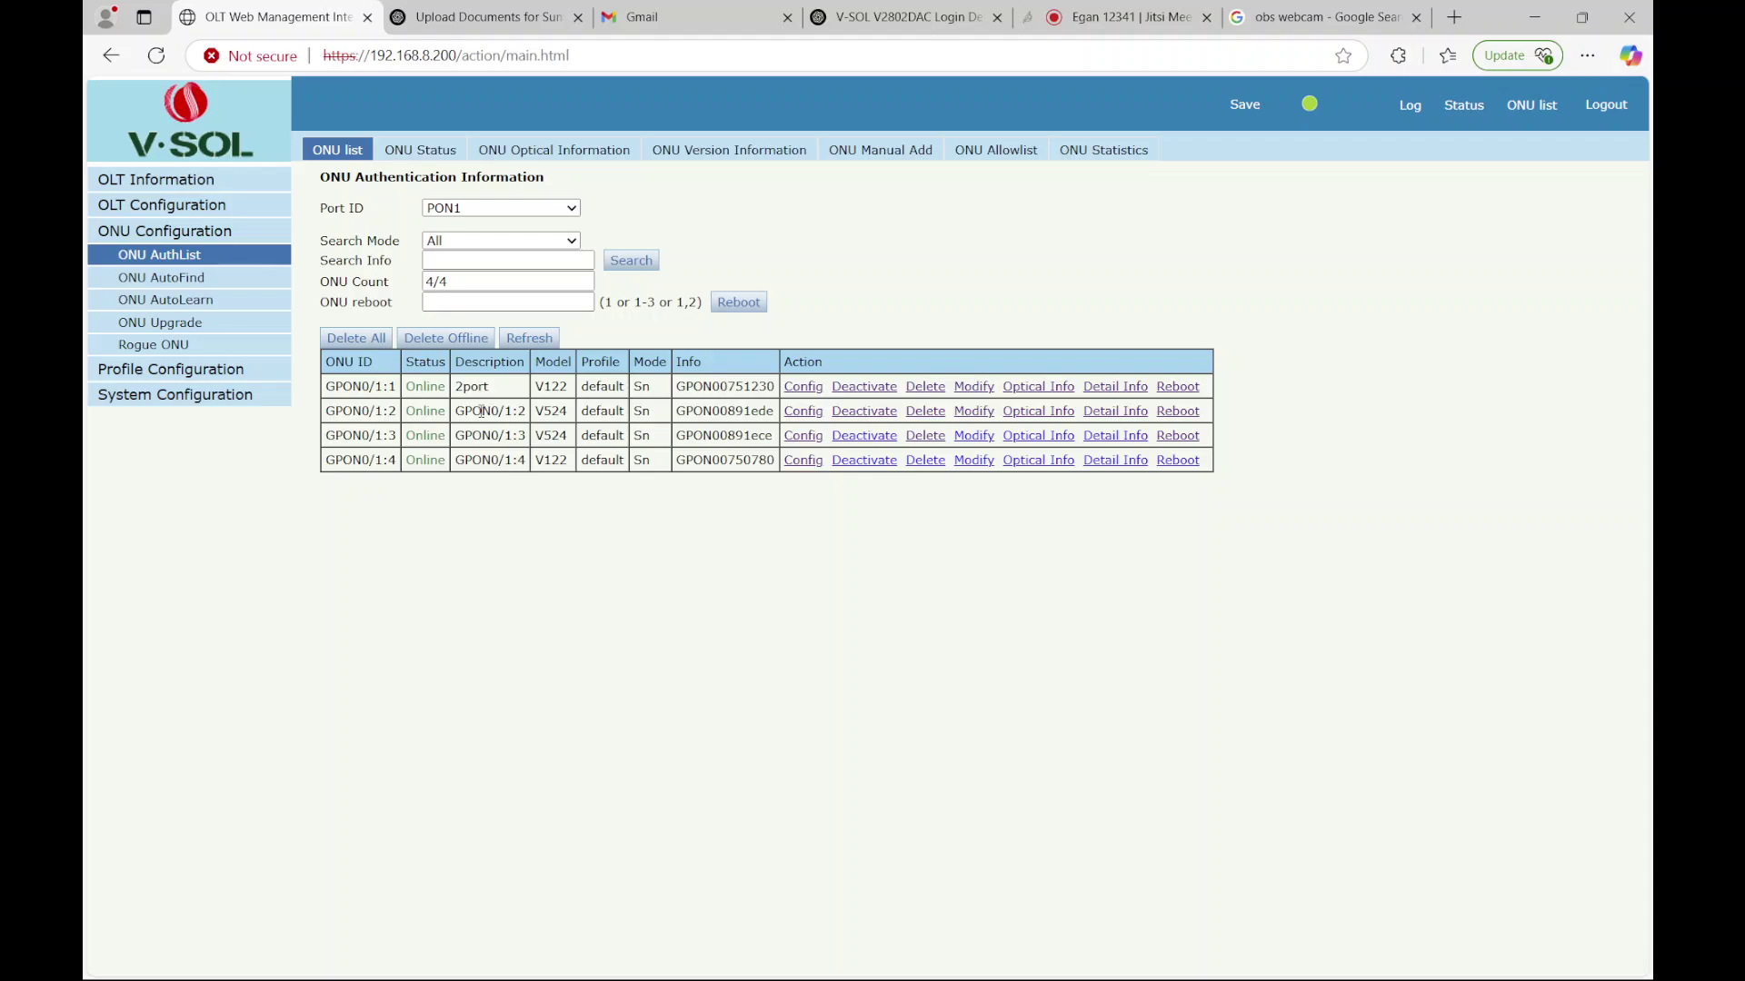
pyautogui.click(803, 460)
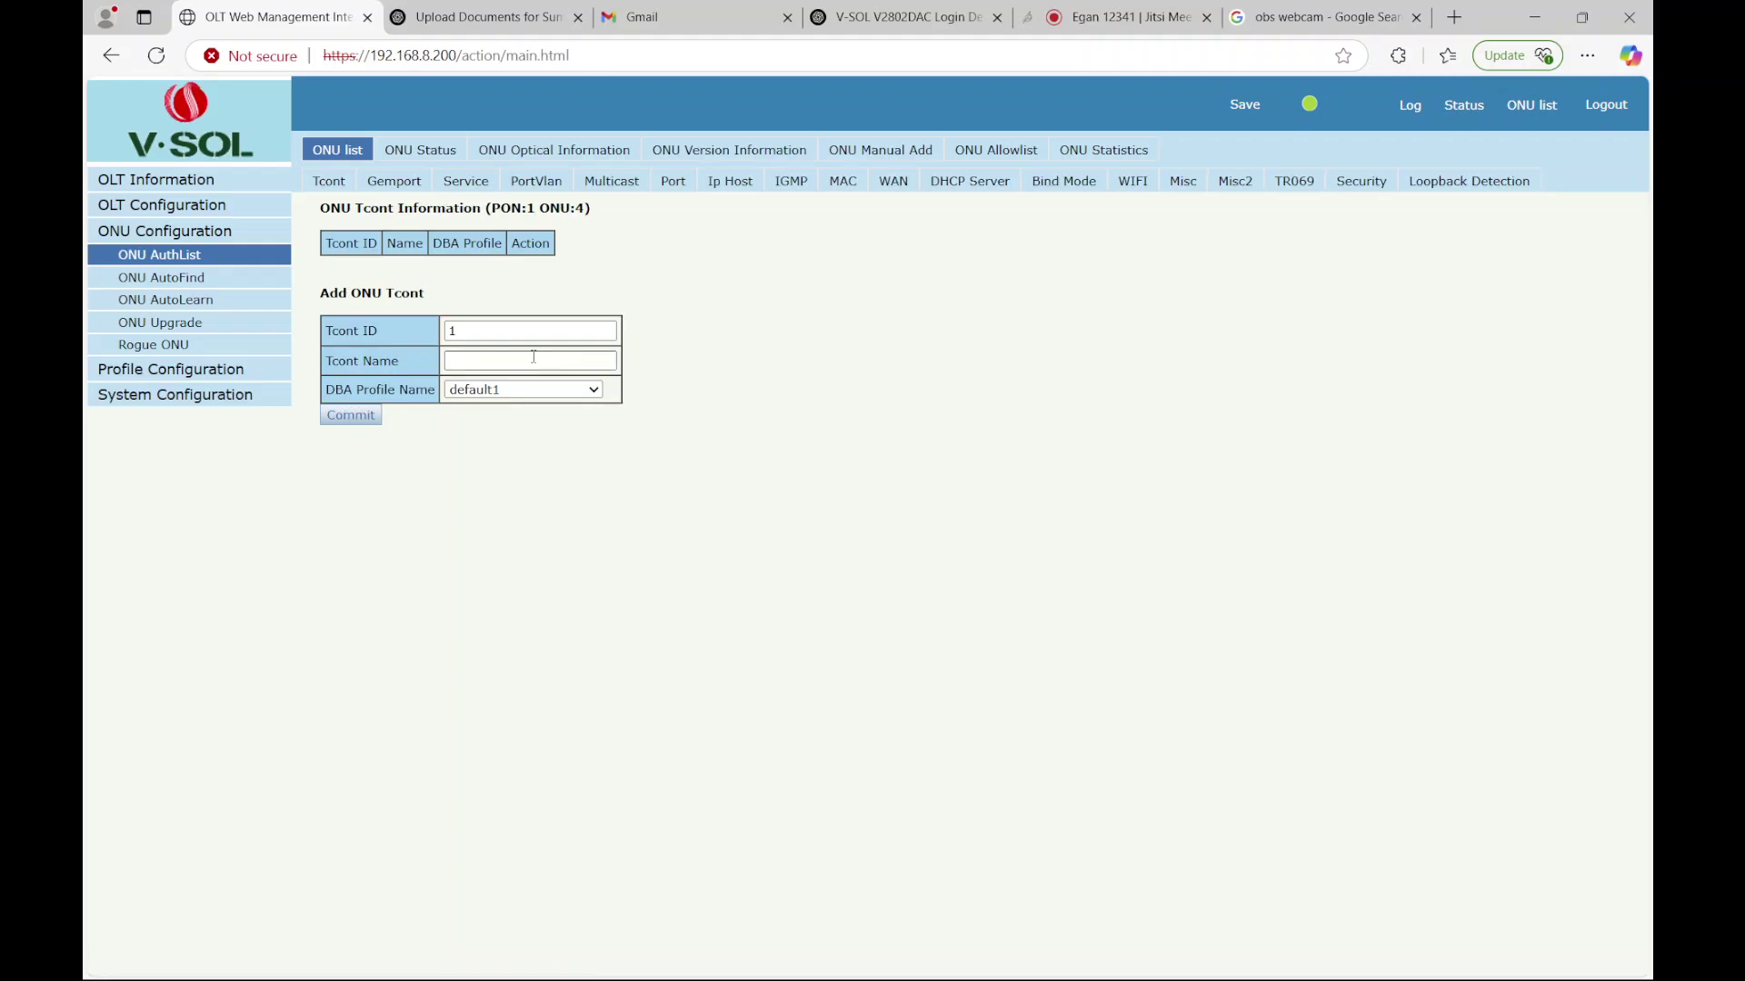
pyautogui.click(1084, 22)
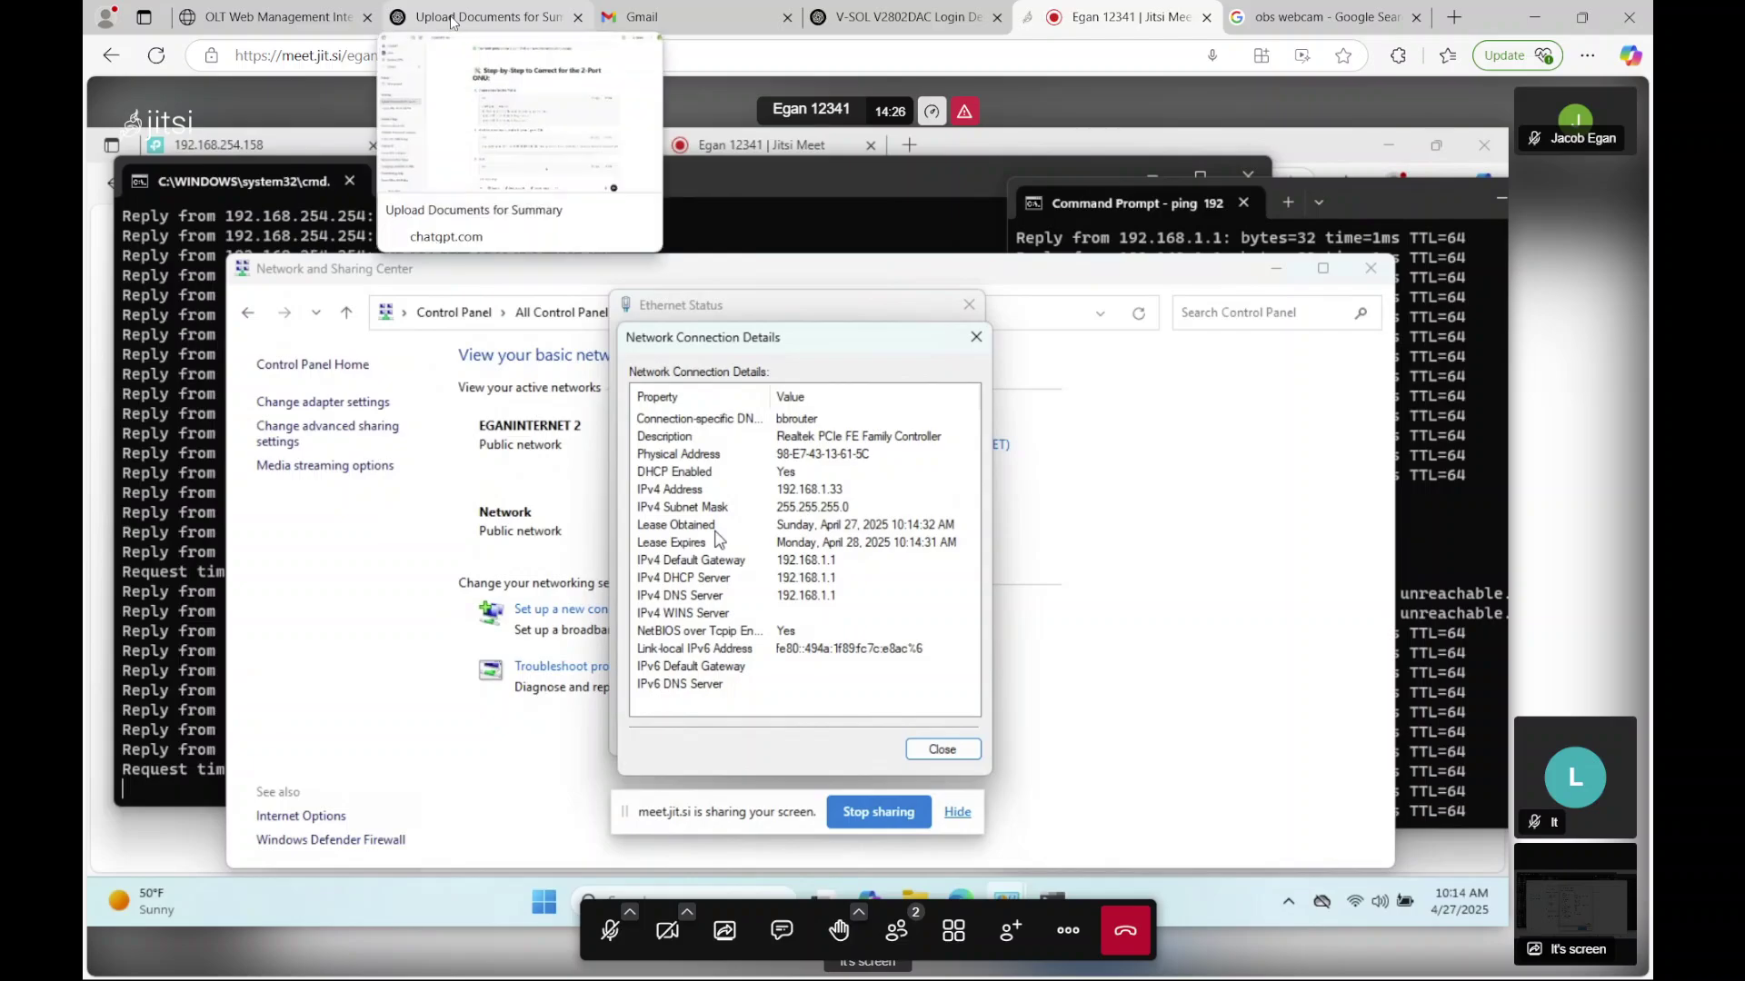
pyautogui.click(263, 21)
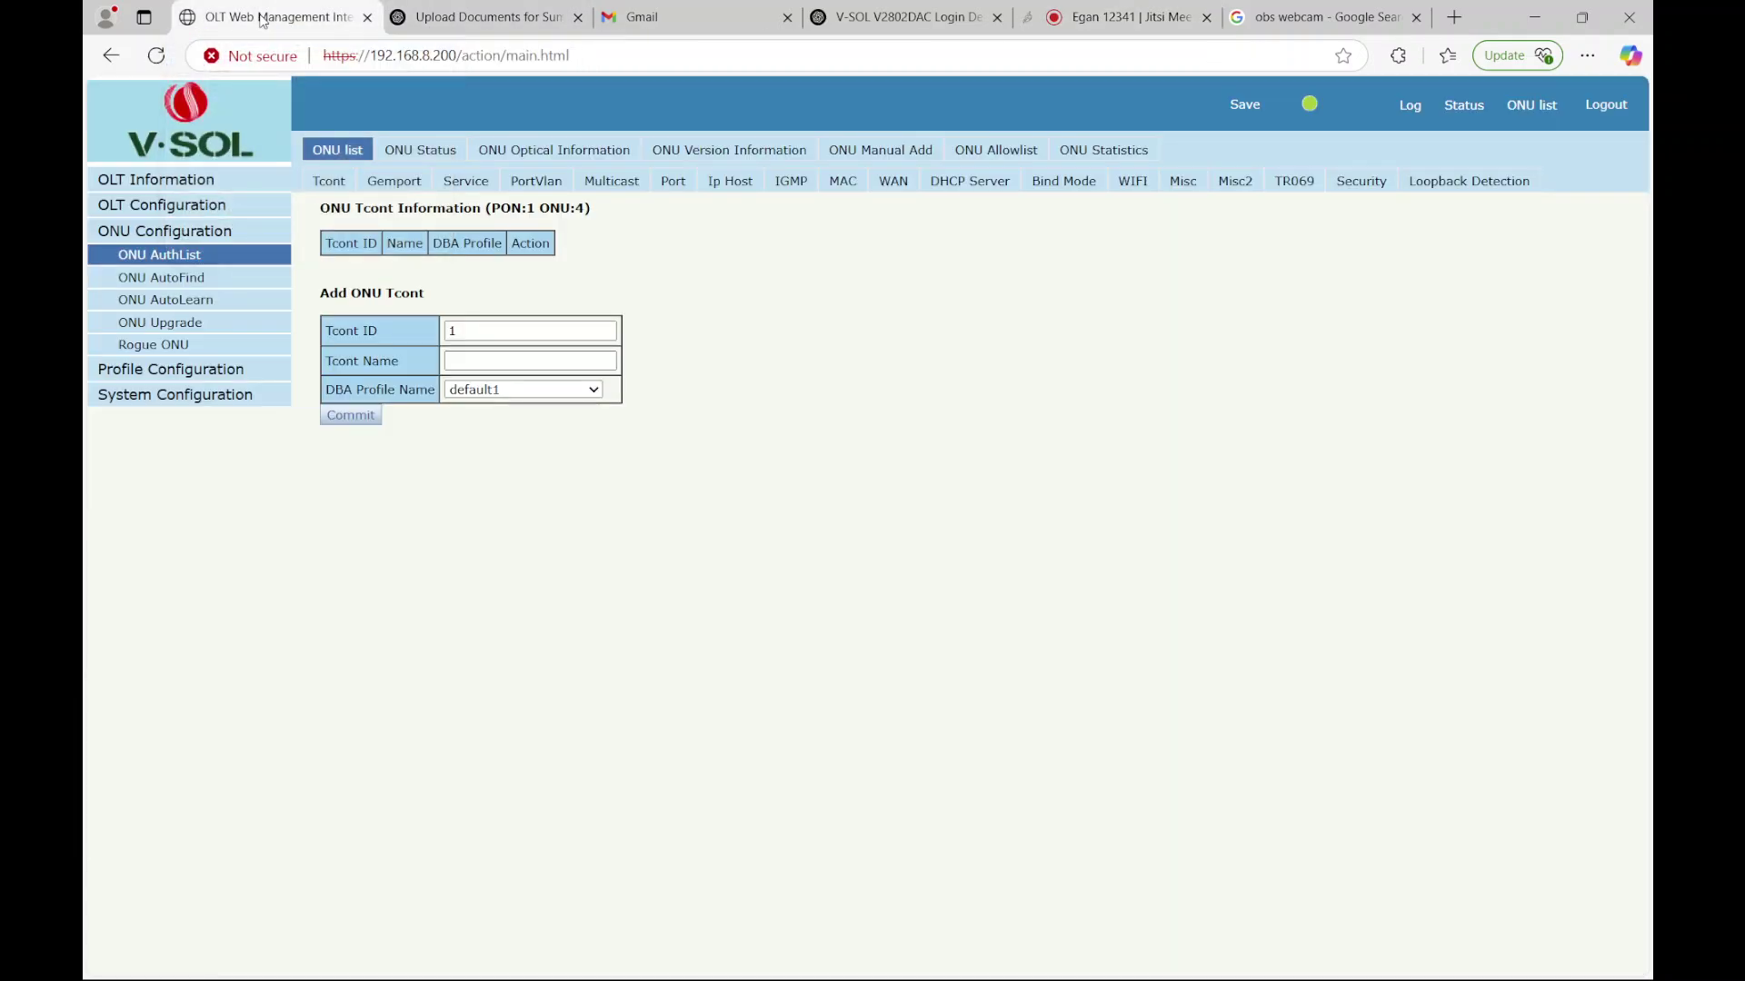
# Step: Add Tcont 1 to ONU 4 with the name 1 and the DBA profile default
pyautogui.click(547, 361)
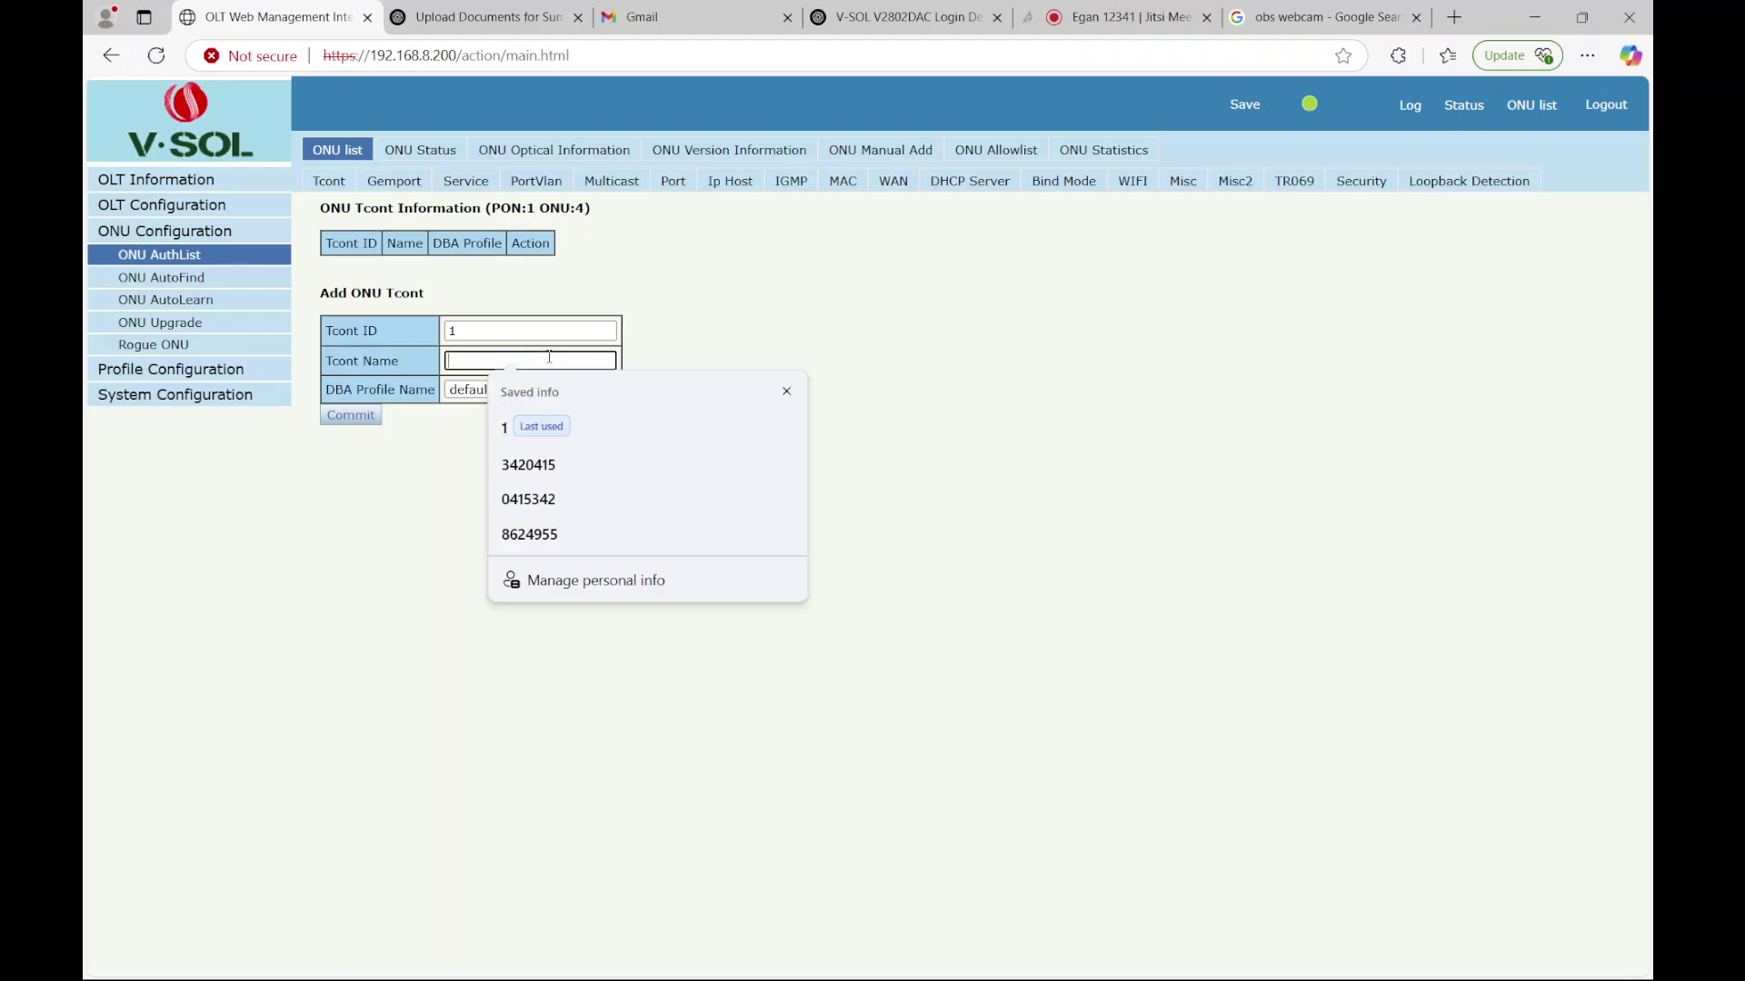
pyautogui.write('1')
pyautogui.click(466, 393)
pyautogui.click(471, 440)
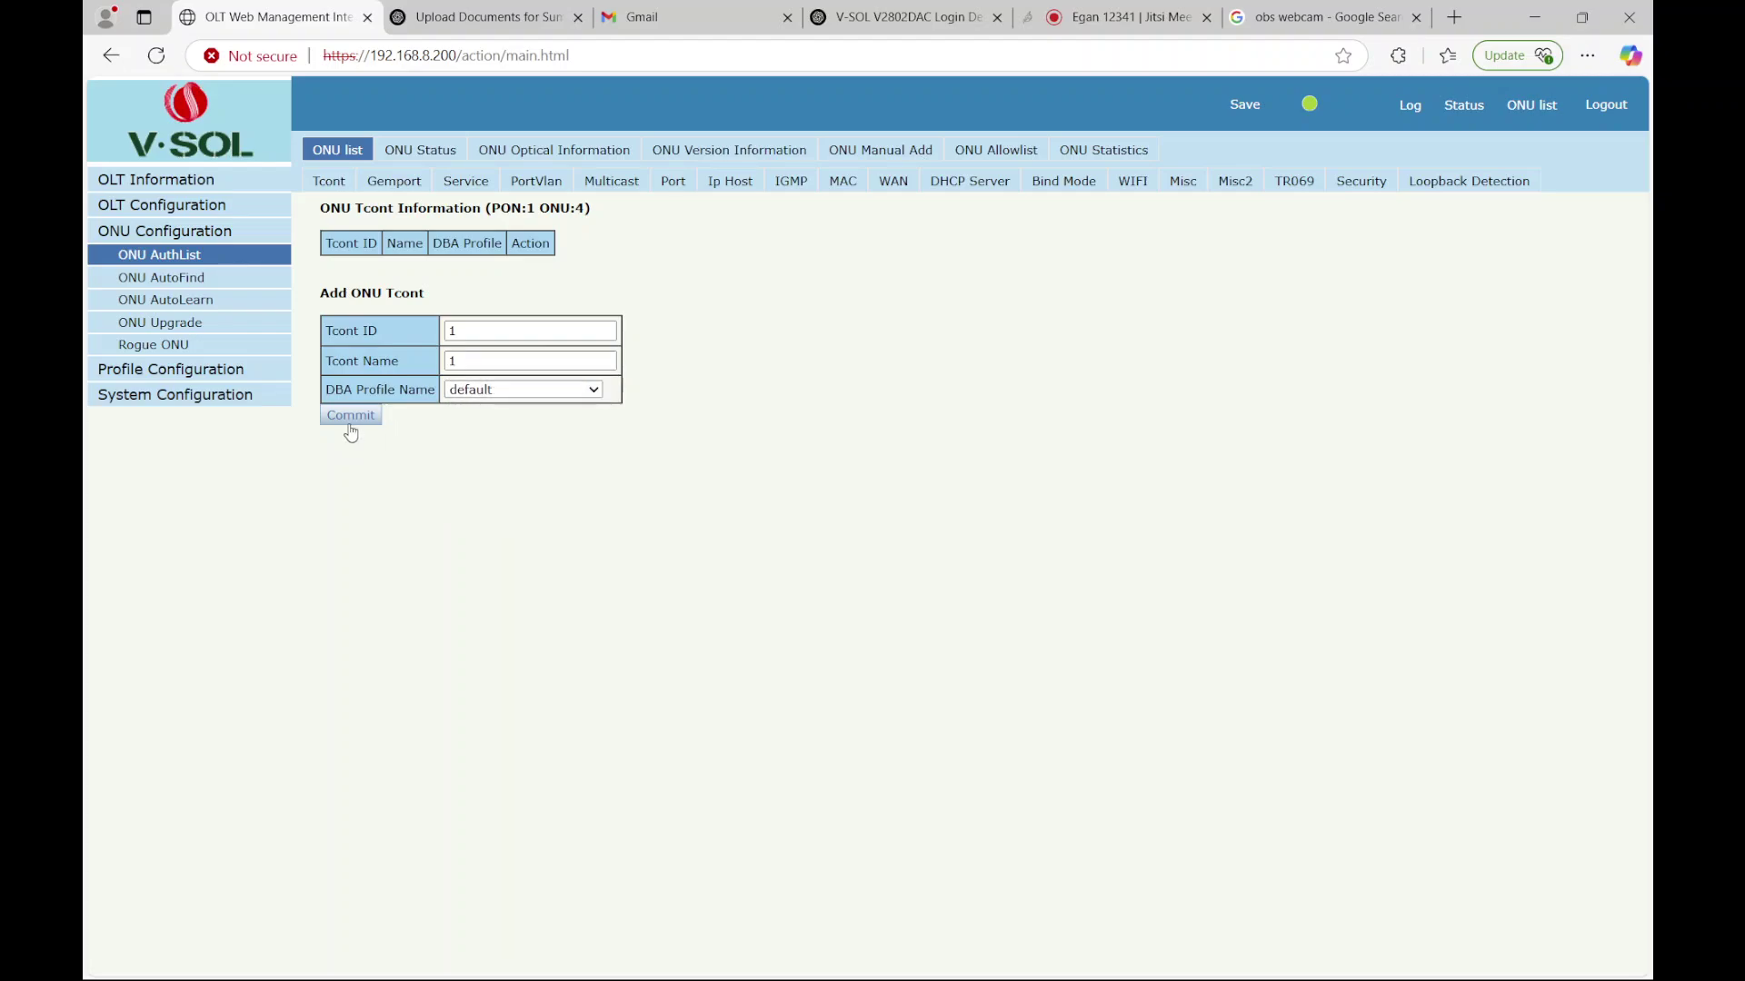
pyautogui.click(352, 418)
# Step: Add Gemport 1 named 1 on Tcont 1 for ONU 4
pyautogui.click(382, 184)
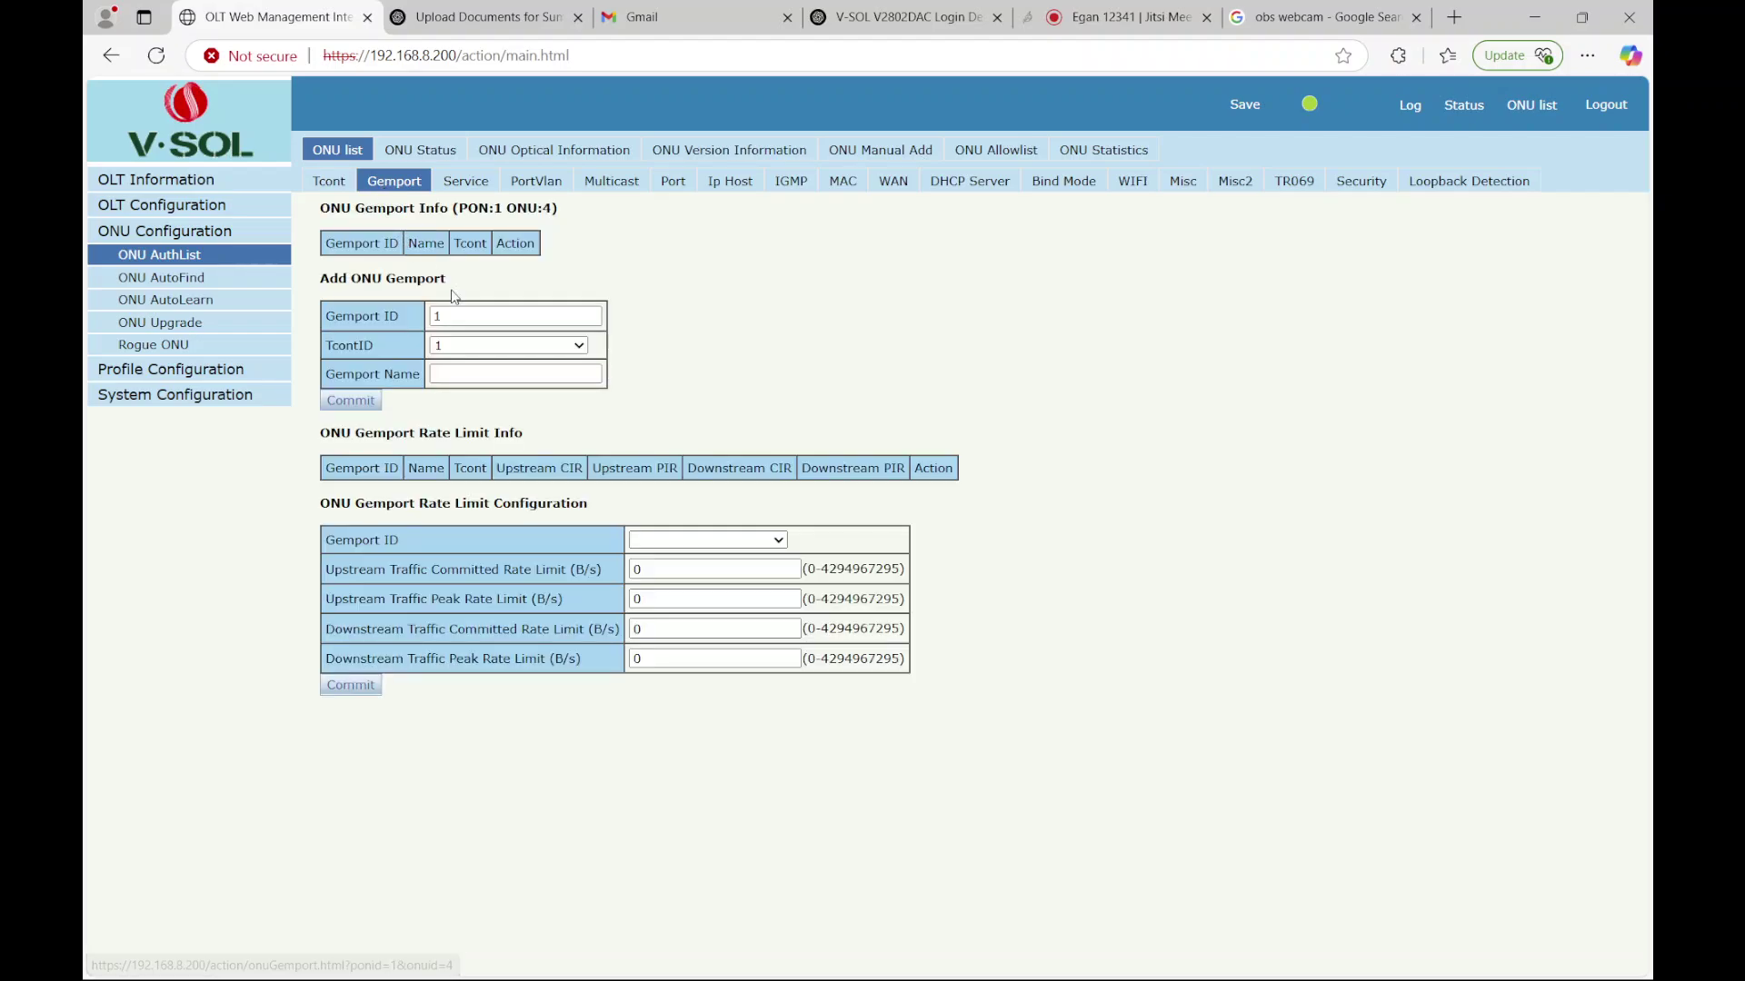
pyautogui.click(472, 375)
pyautogui.write('1')
pyautogui.click(350, 399)
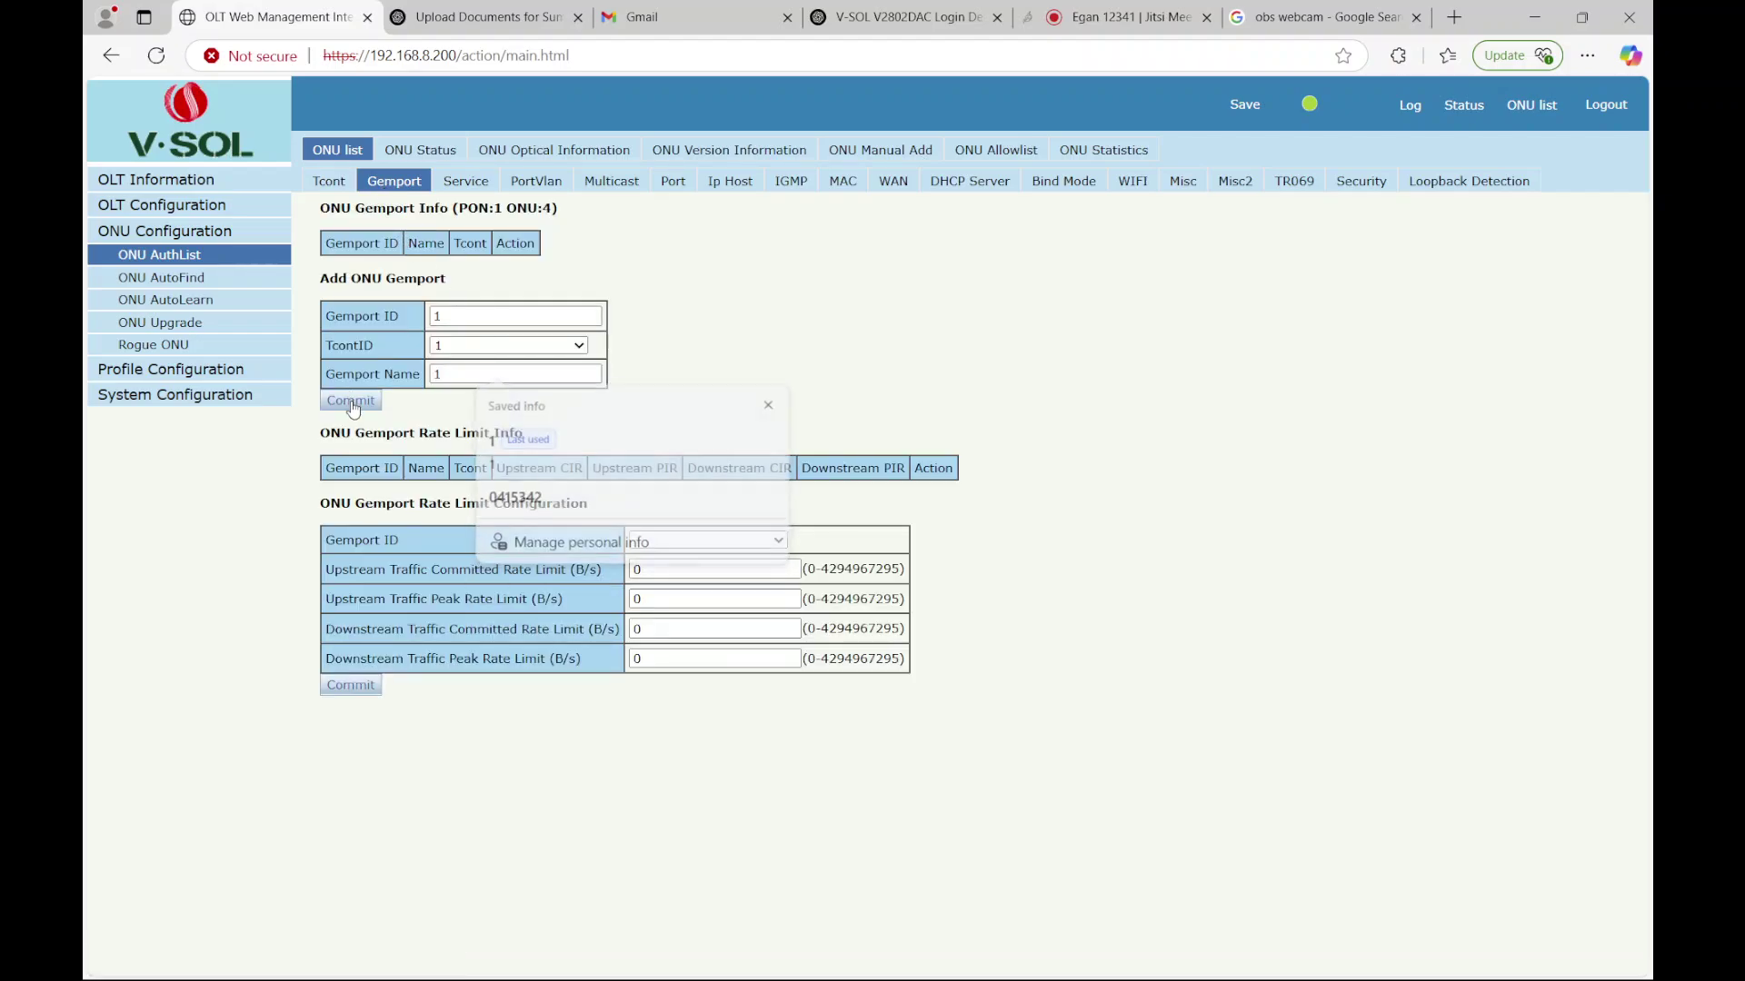
# Step: Add the service ser_1 on Gemport 1 with VLAN mode Tag and VLAN list 2
pyautogui.click(457, 177)
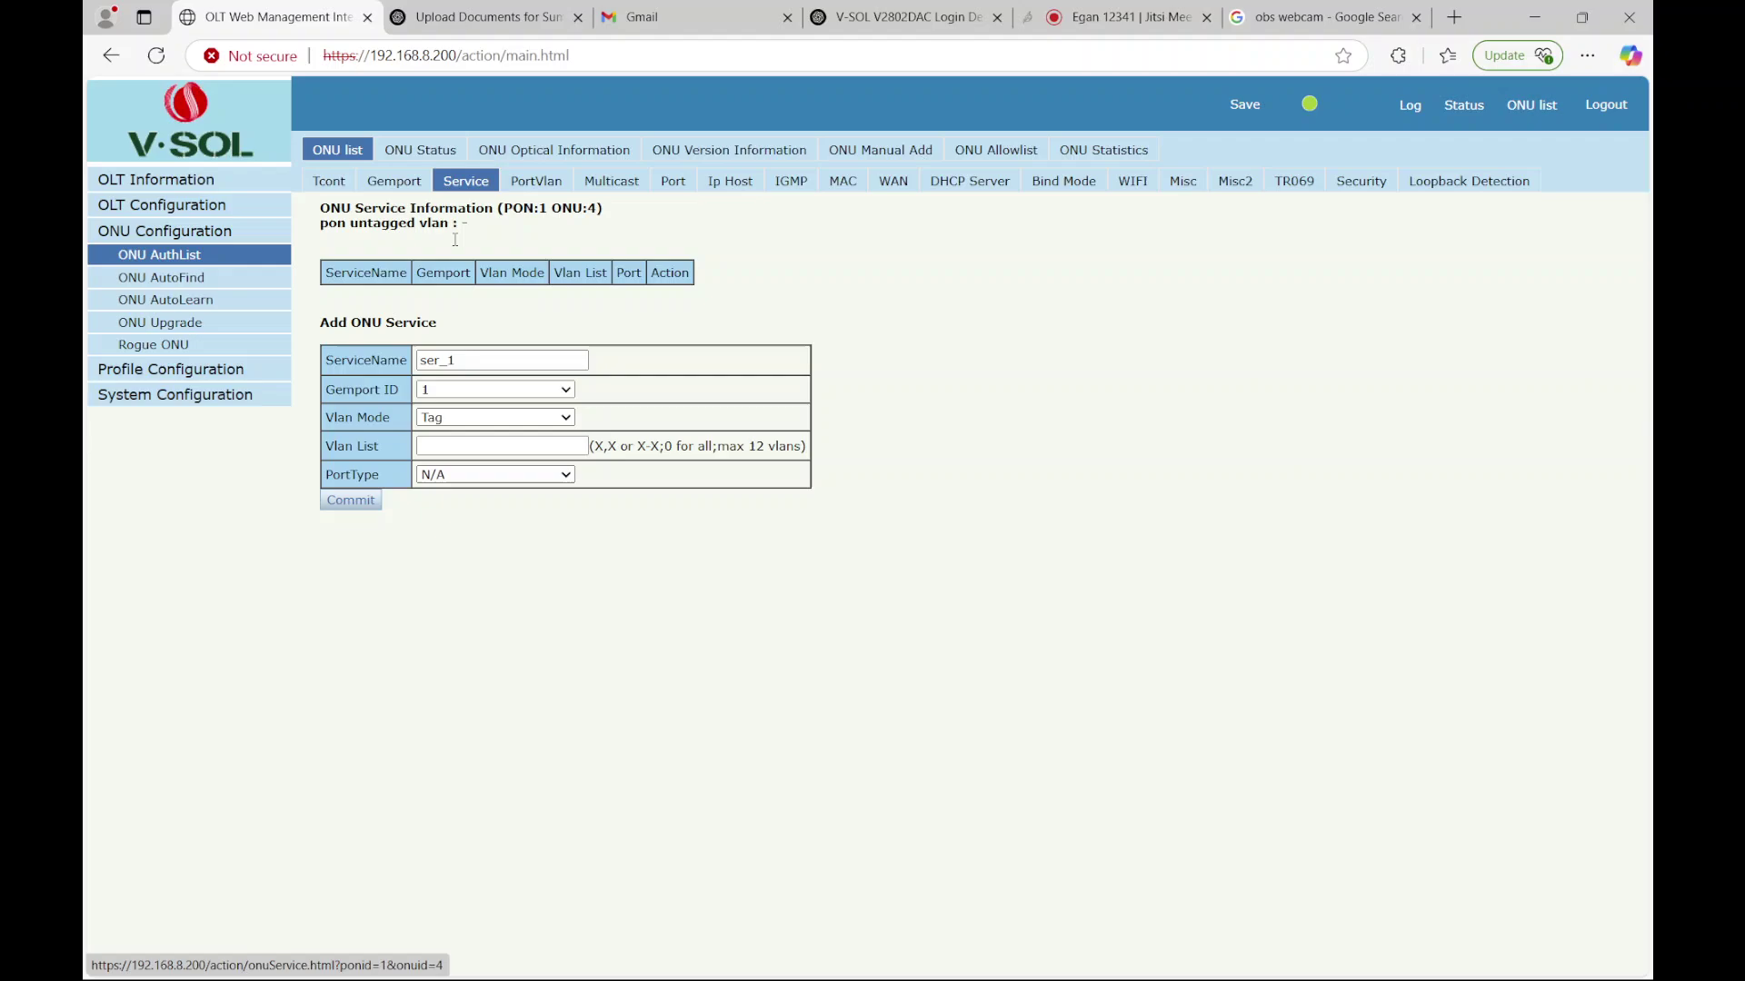
pyautogui.click(445, 418)
pyautogui.click(452, 436)
pyautogui.write('2')
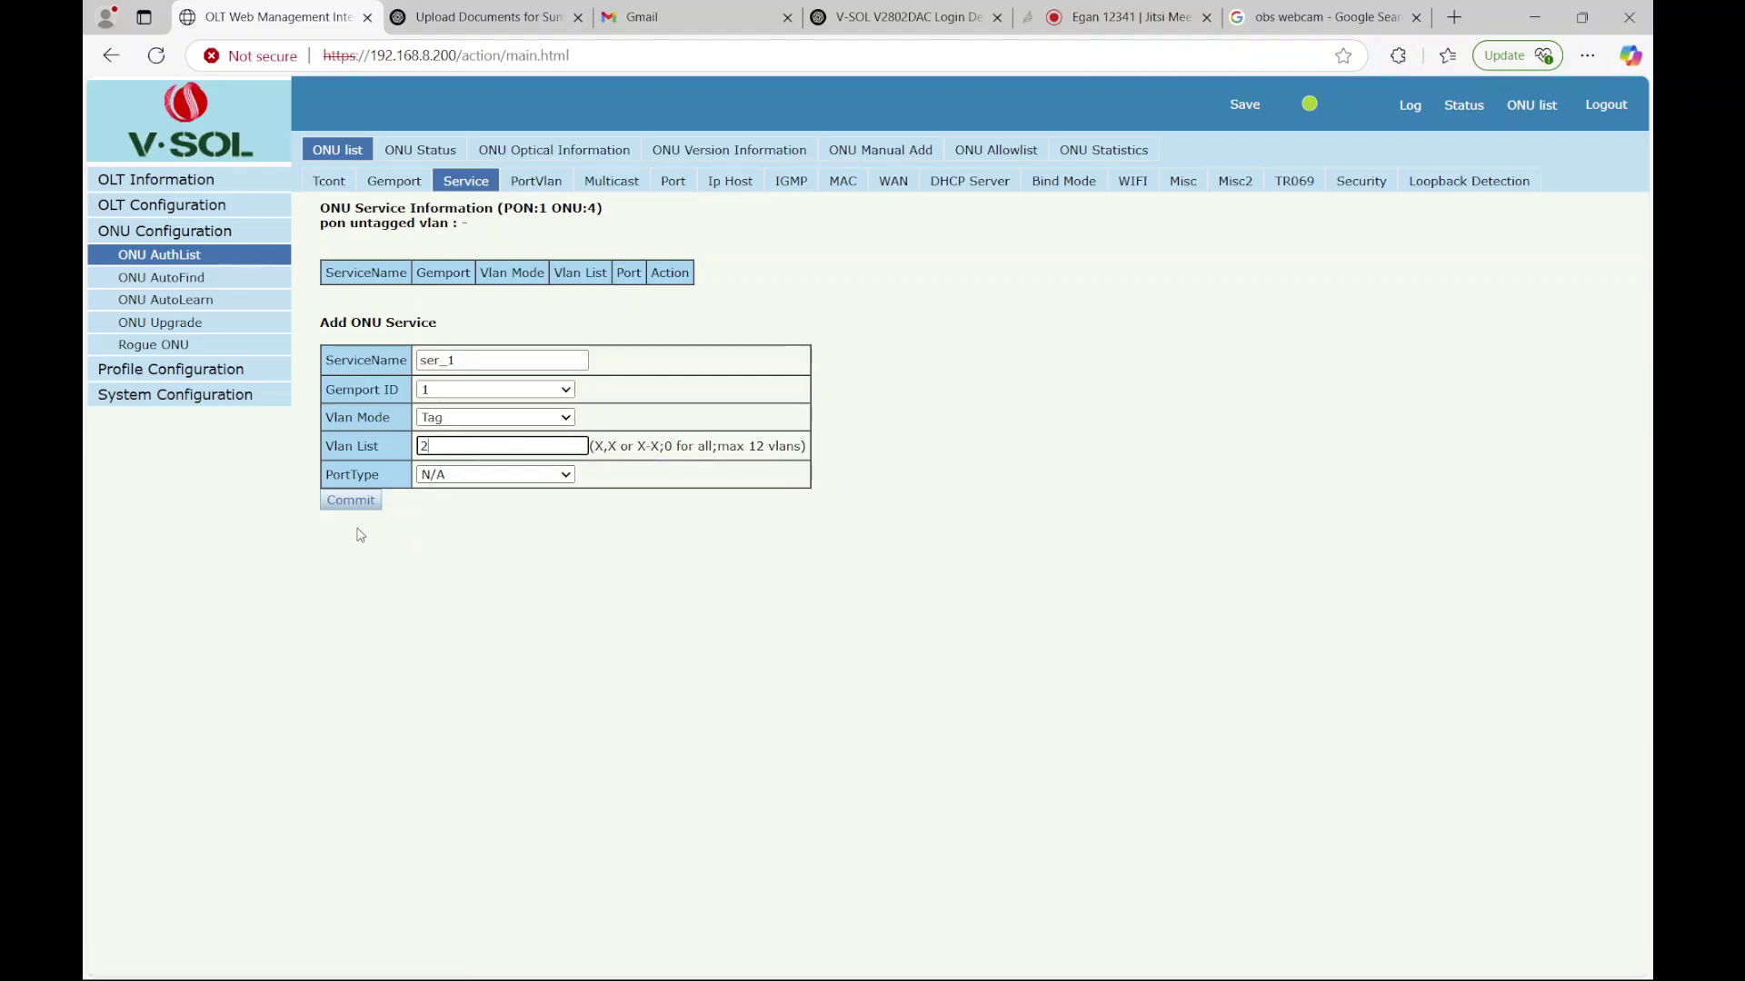
pyautogui.click(351, 504)
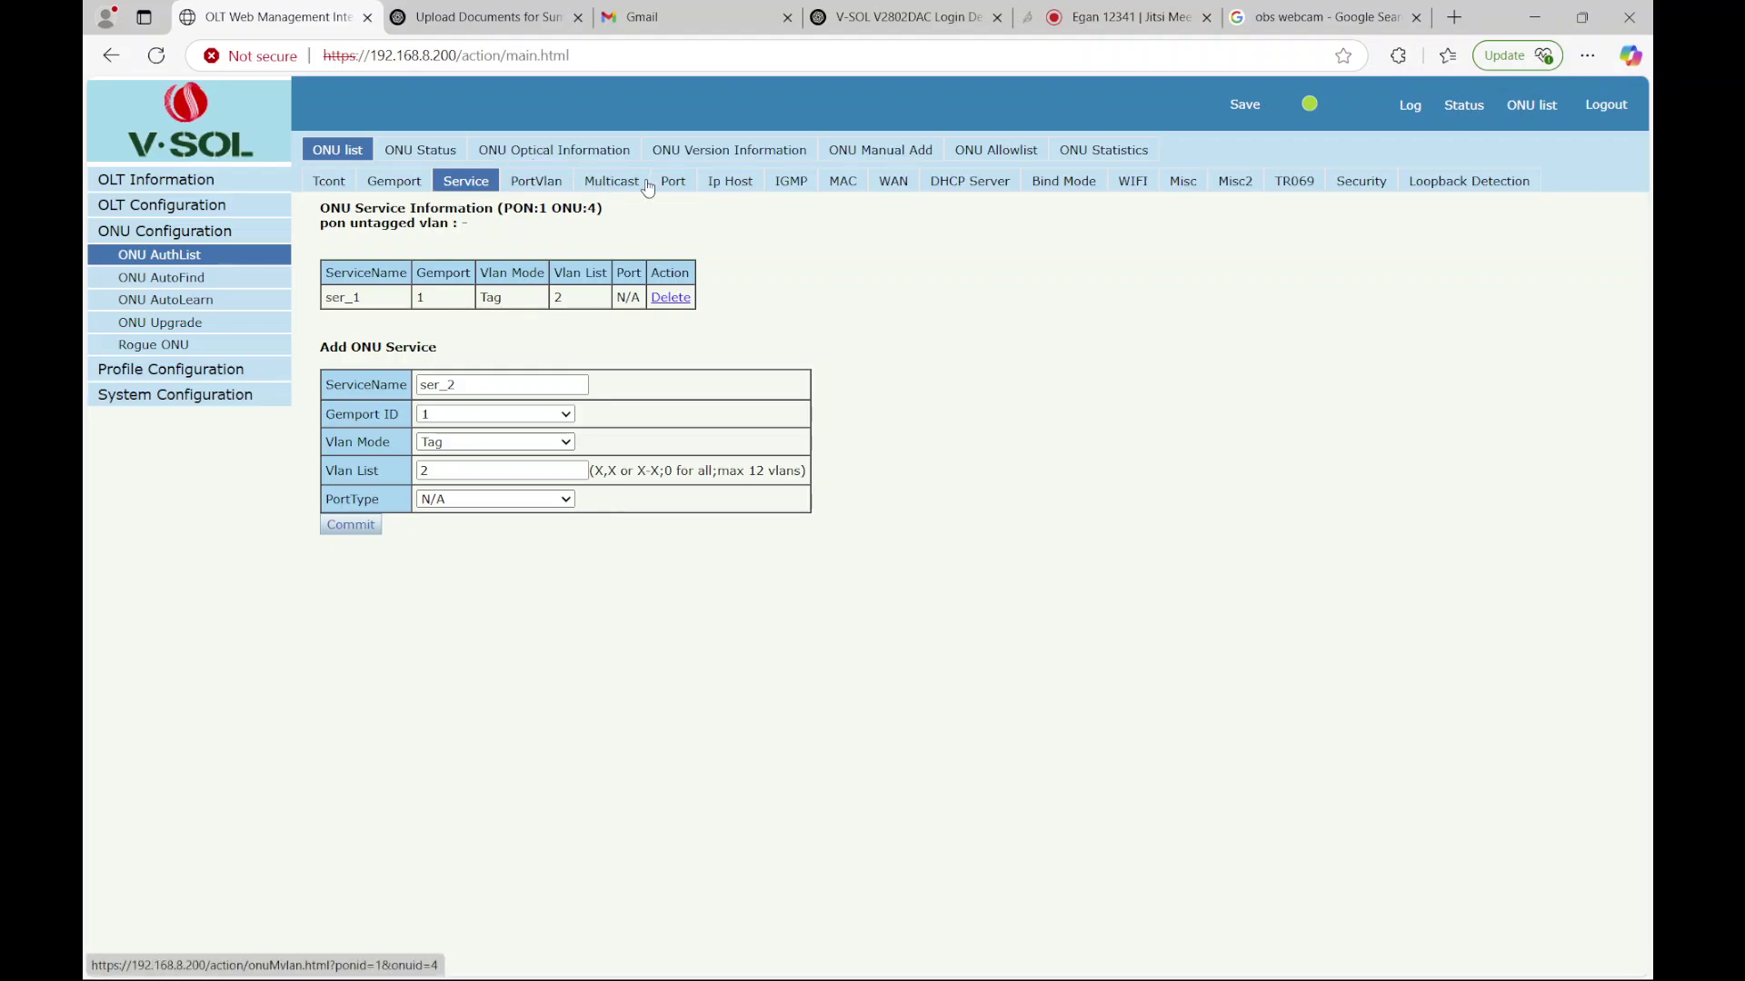
# Step: Add a bridge-mode IPv4 WAN connection with VLAN mode Tag, VLAN ID 2 and Lan1 bound, and submit the WAN running configuration
pyautogui.click(894, 181)
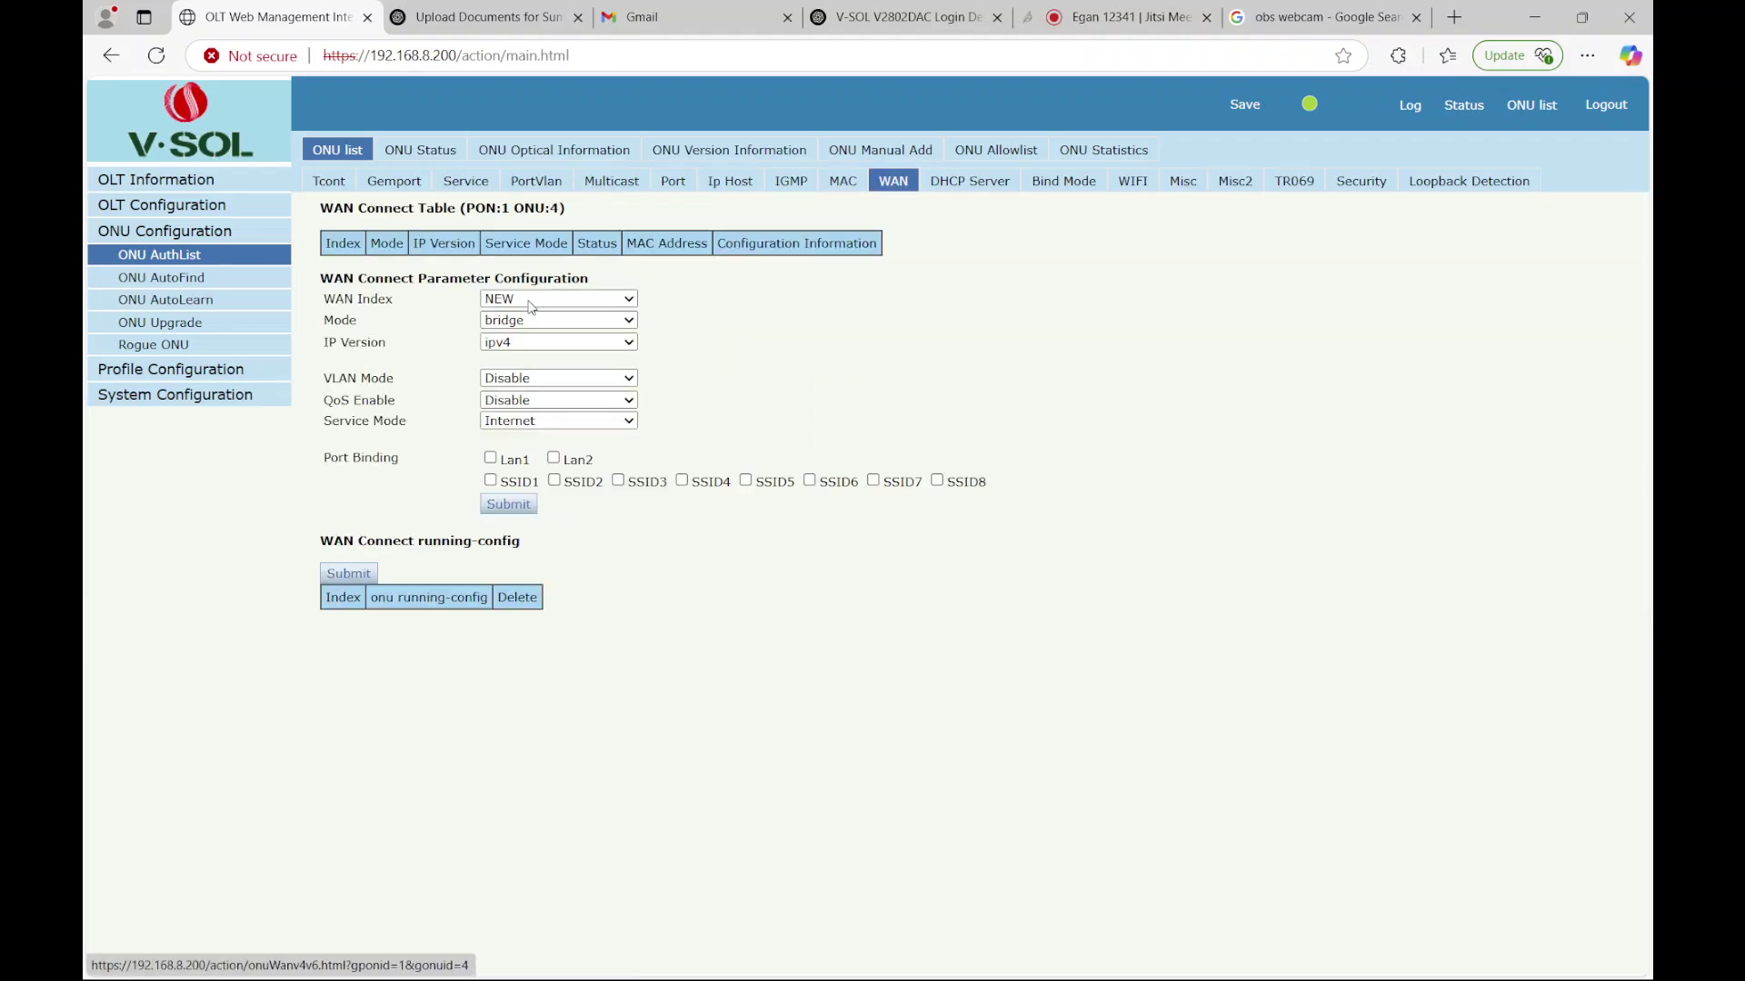
pyautogui.click(511, 378)
pyautogui.click(516, 429)
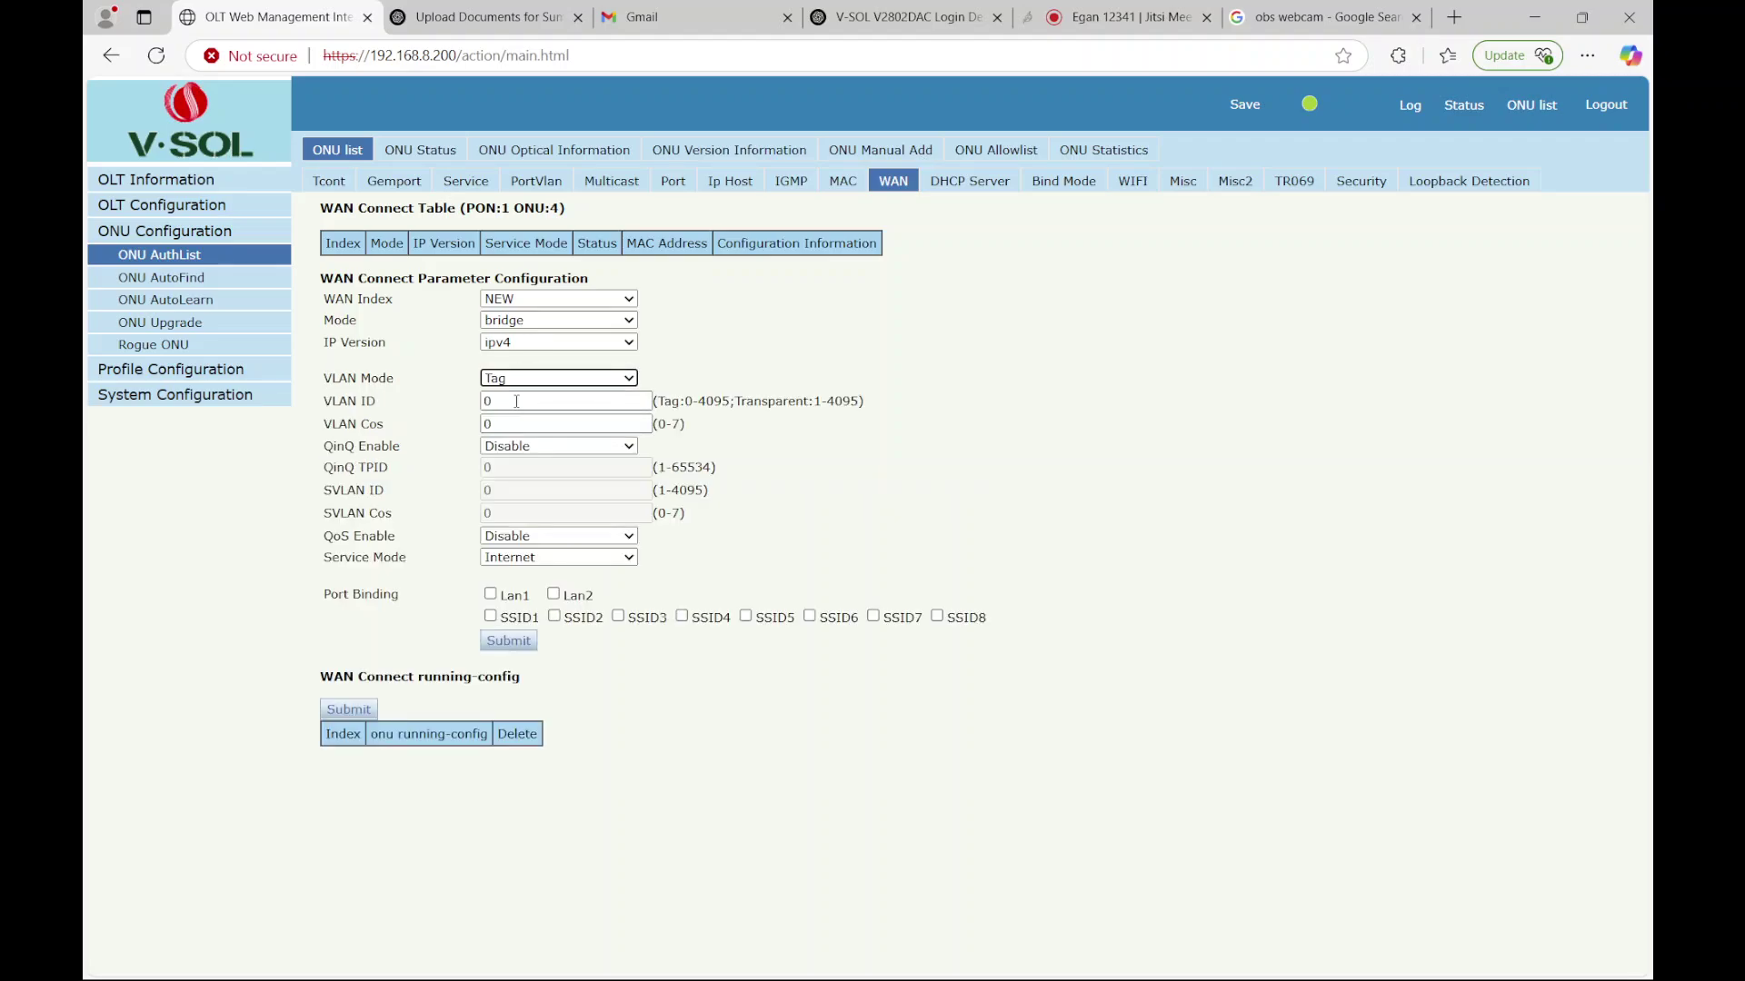
pyautogui.click(516, 400)
pyautogui.press('BackSpace')
pyautogui.write('2')
pyautogui.click(489, 594)
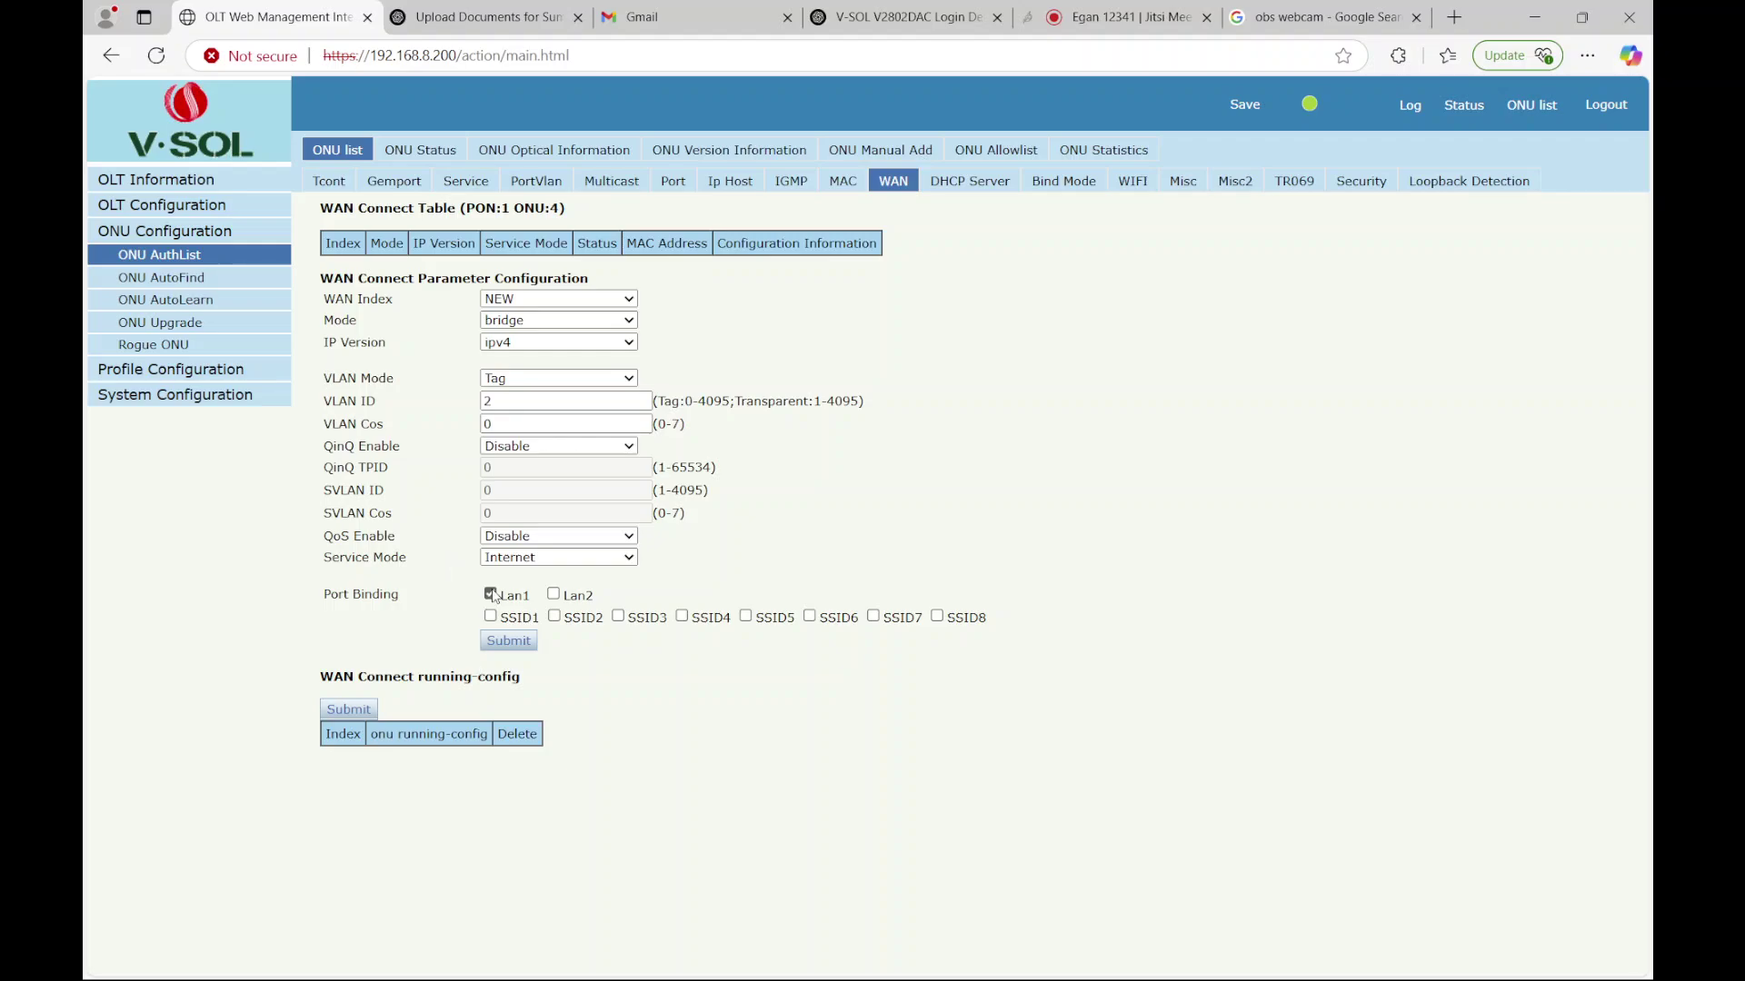
pyautogui.click(507, 642)
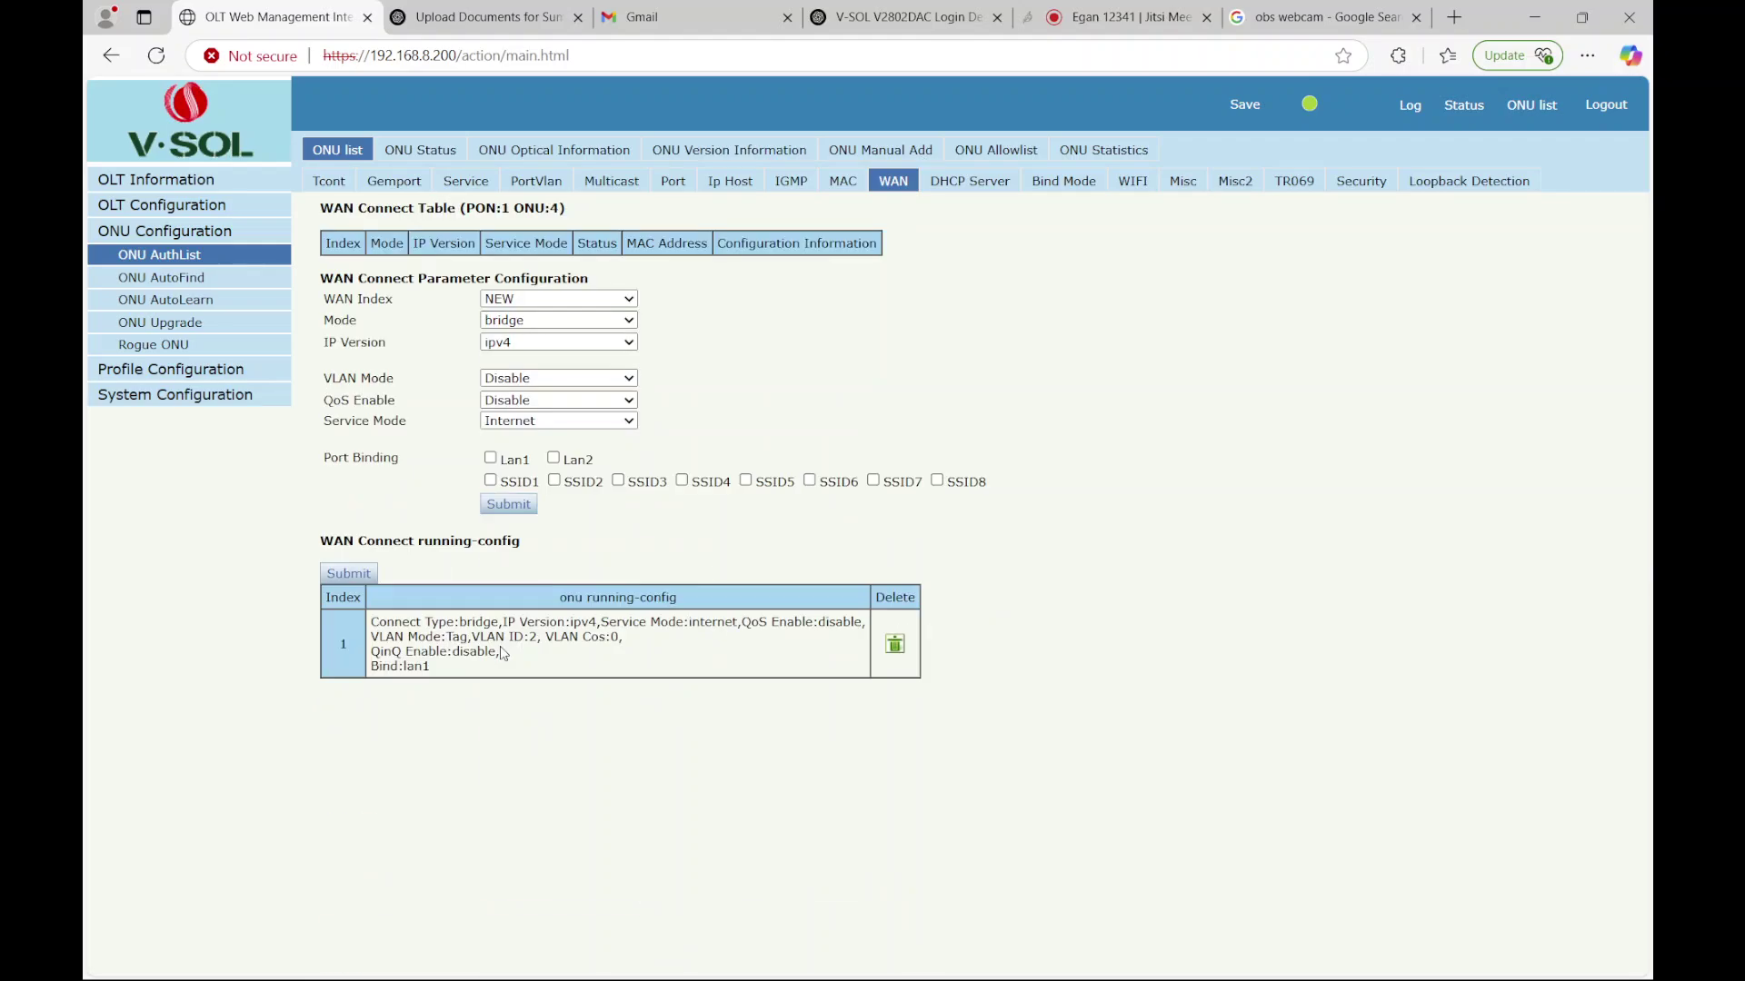
pyautogui.click(364, 577)
# Step: Check the shared computer's Ethernet connection details in Jitsi Meet and return to the ONU authentication list in the OLT web interface
pyautogui.click(1047, 169)
pyautogui.click(1086, 18)
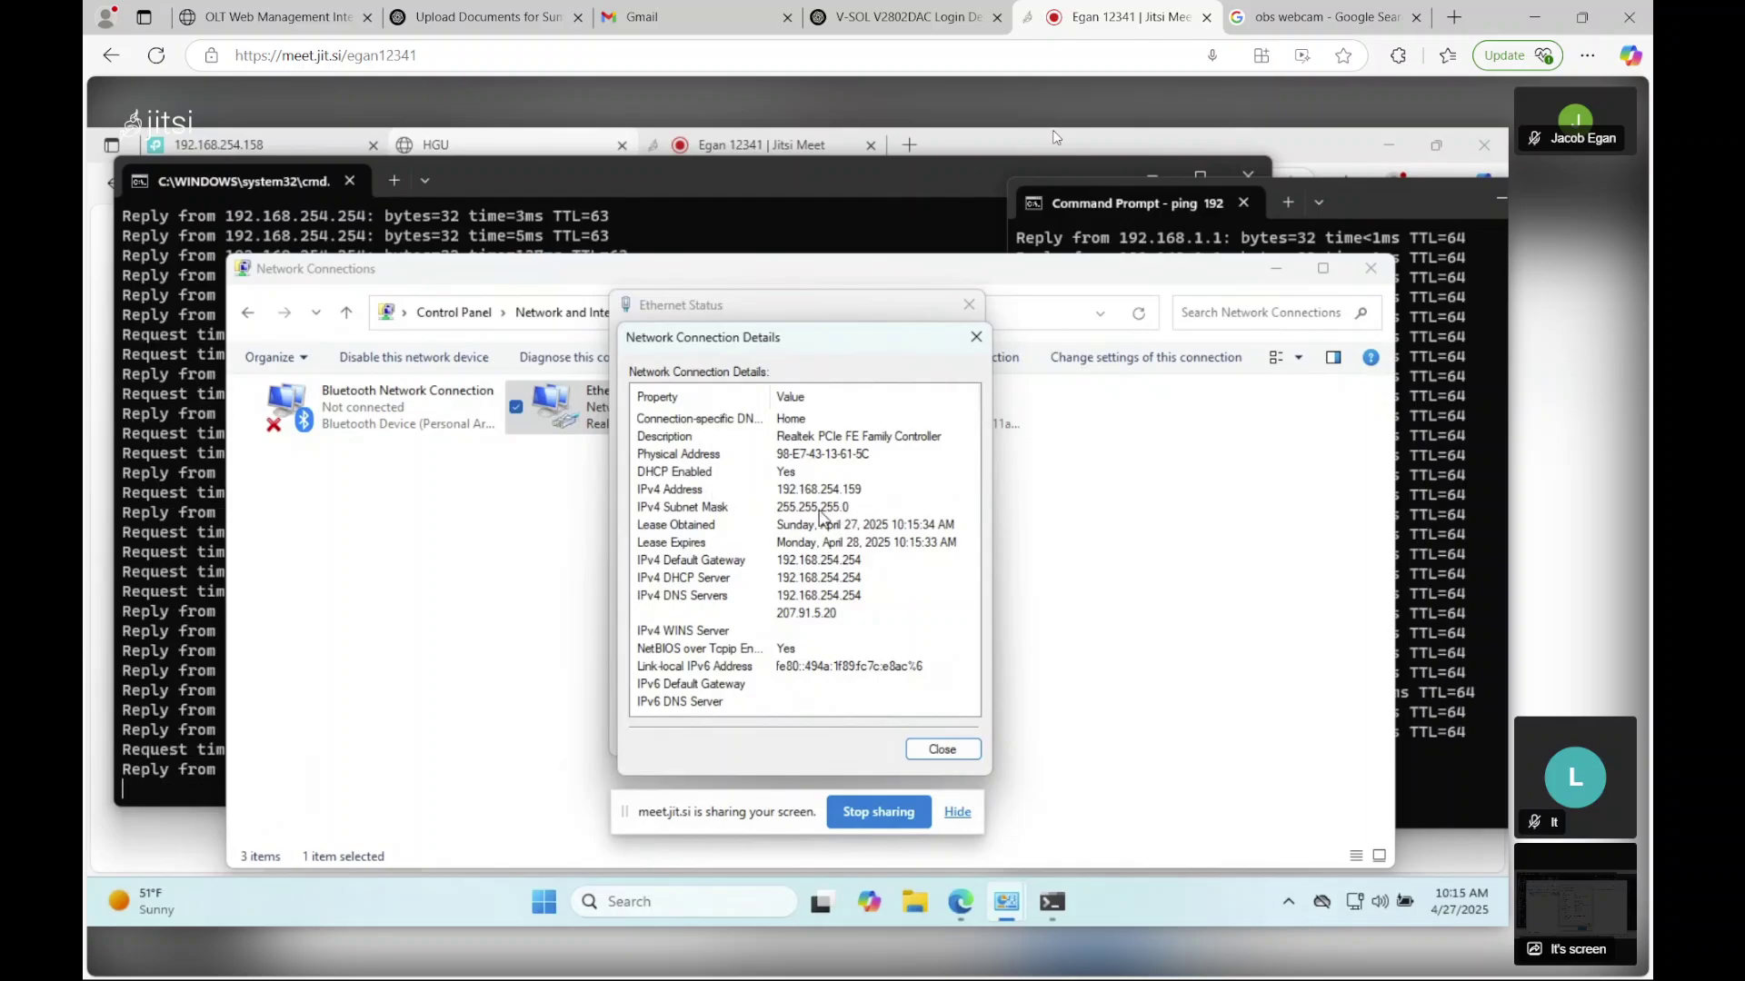
pyautogui.click(250, 19)
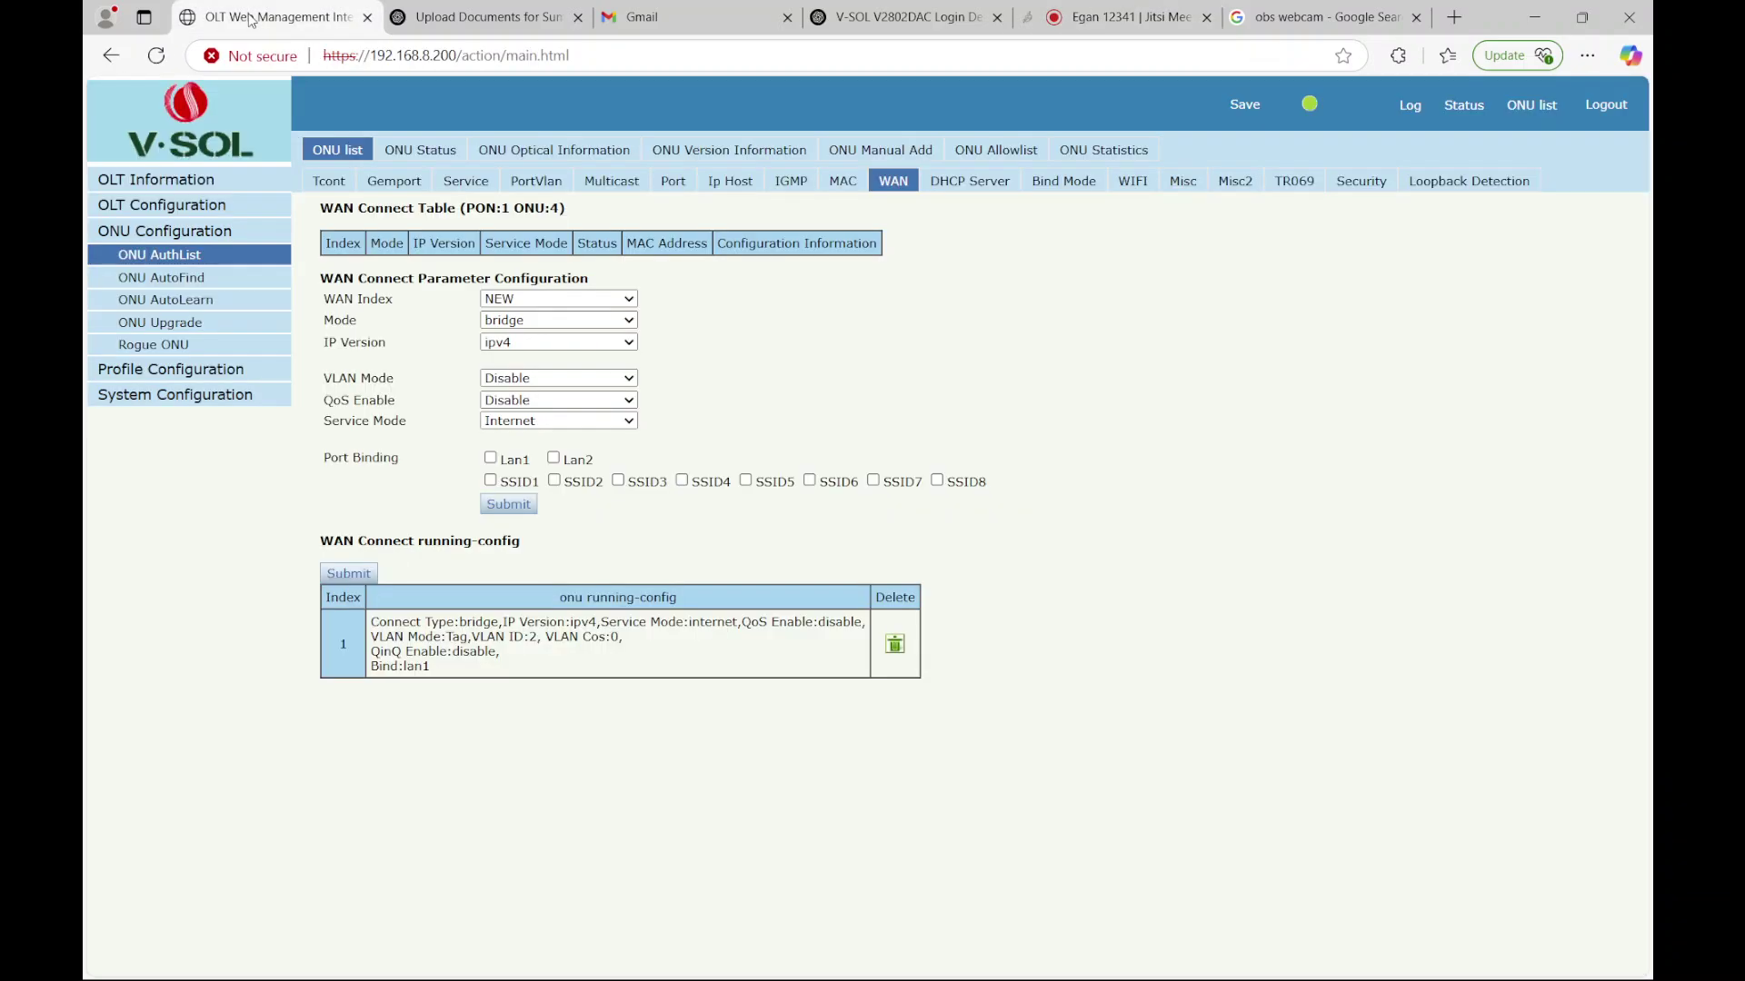
pyautogui.click(156, 261)
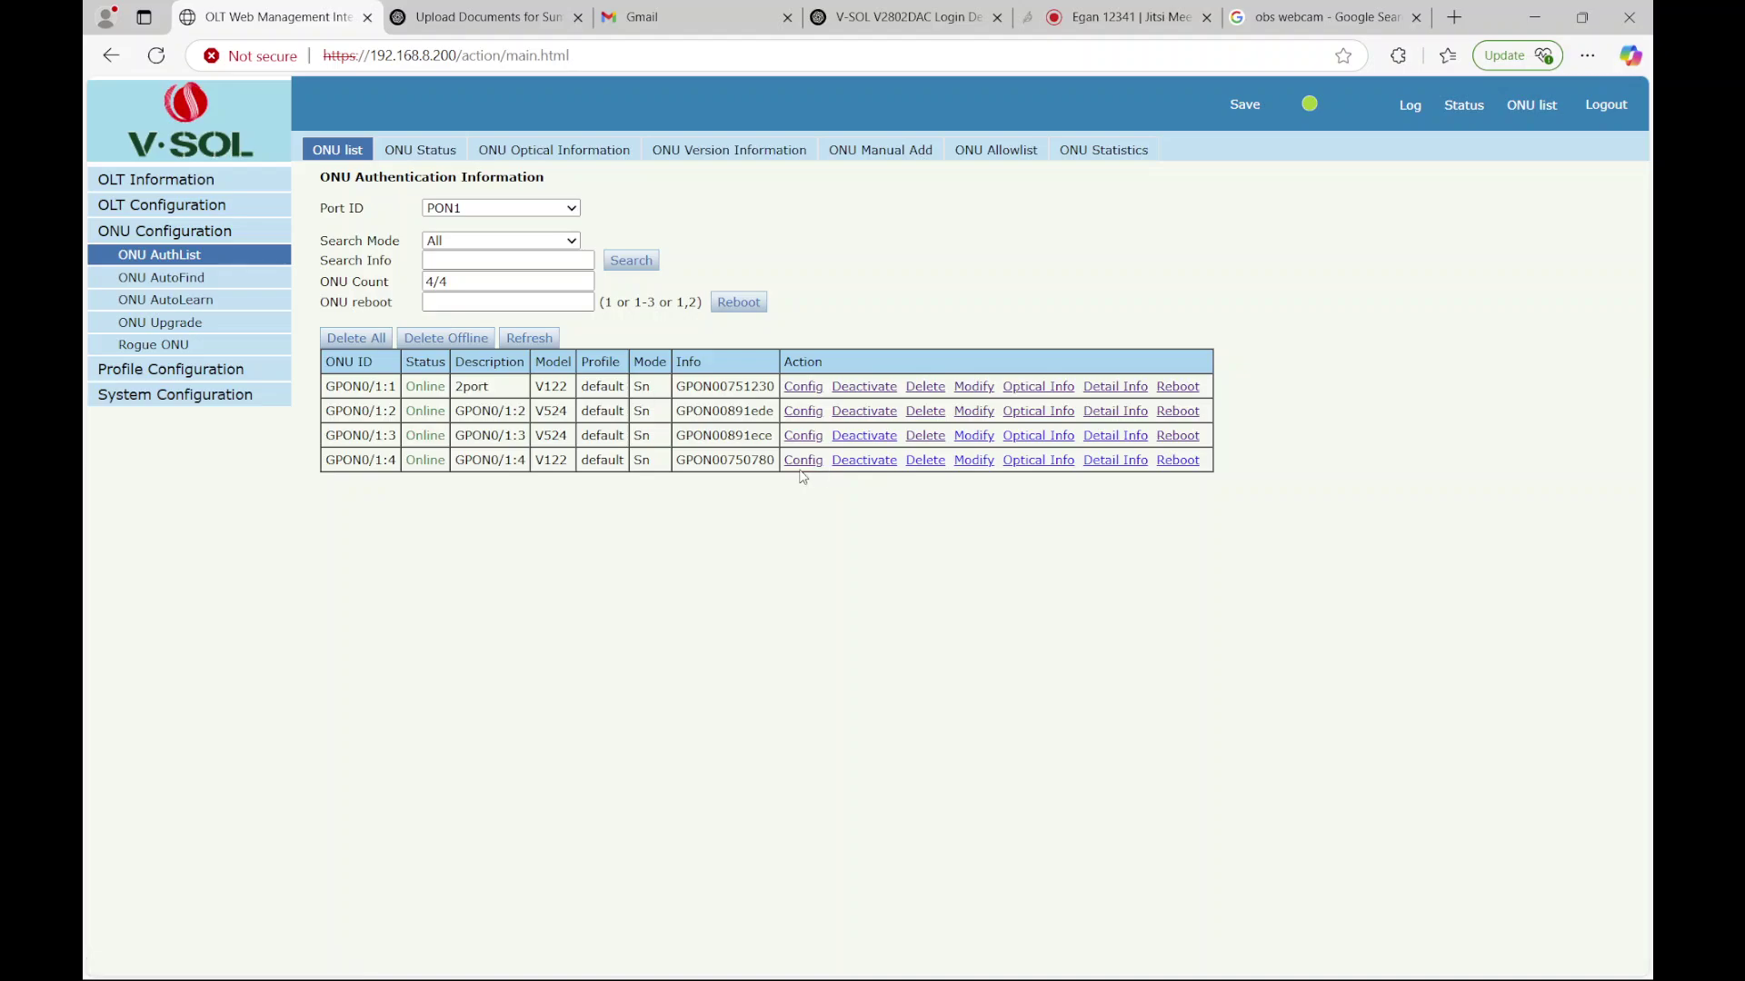